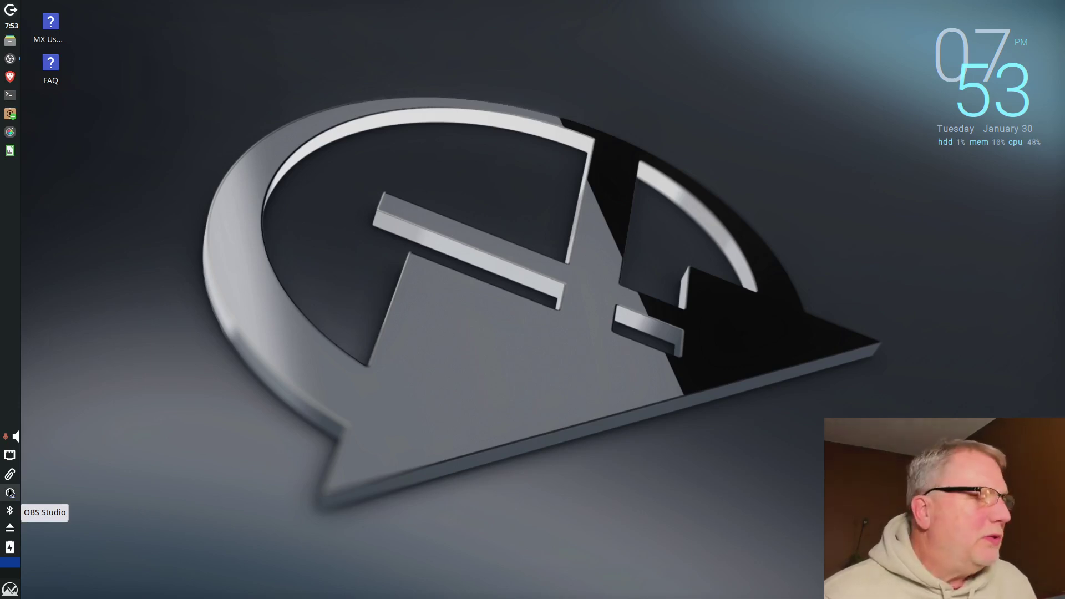
Search the applications for "system" and open Quick System Info
click(10, 589)
click(67, 326)
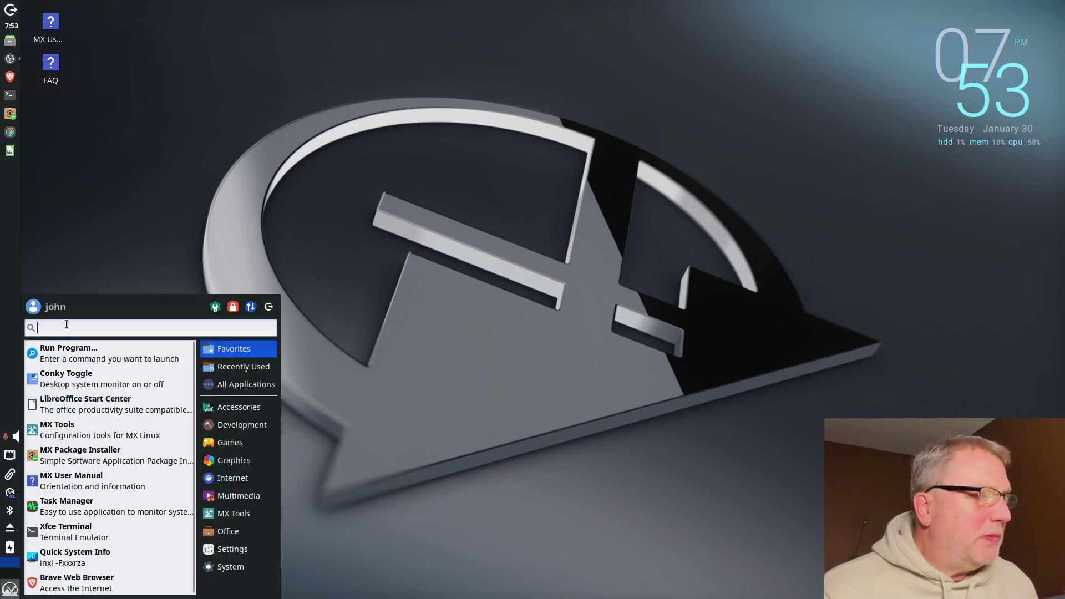
text(system)
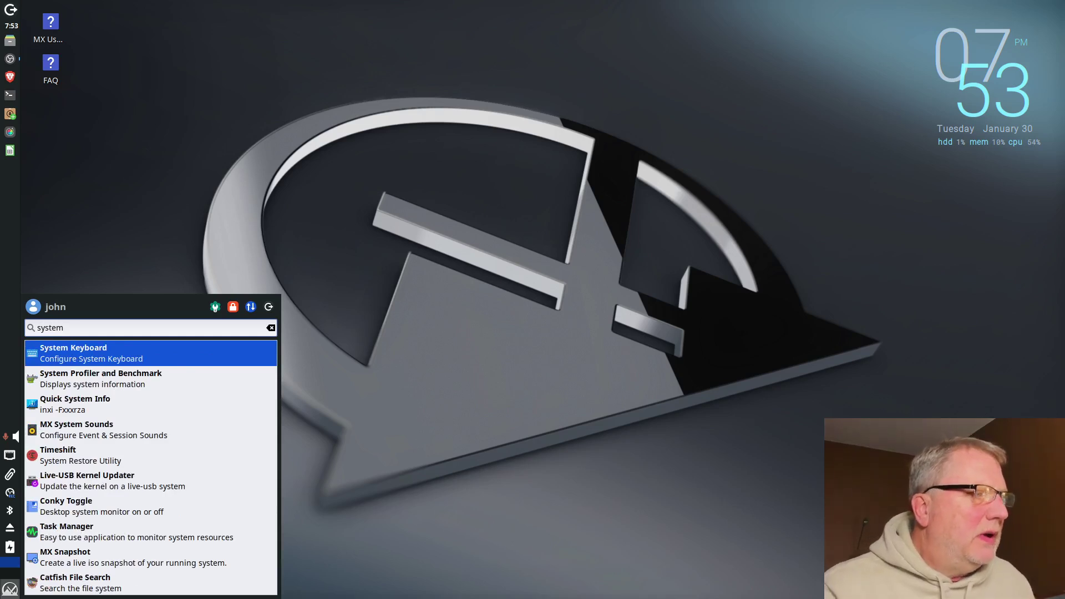
click(58, 406)
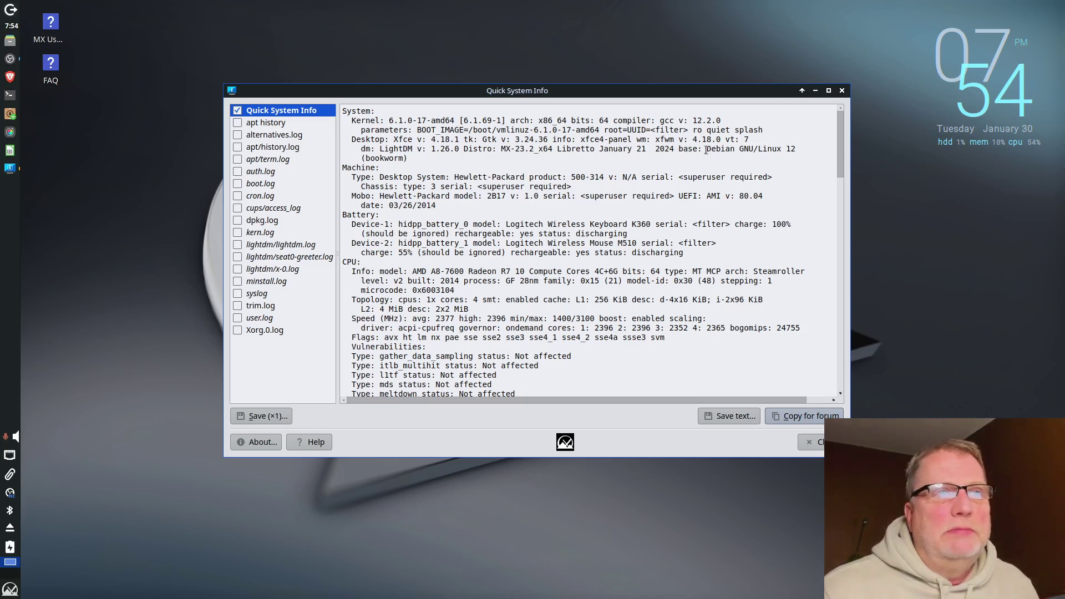
Highlight the Debian base entry and the motherboard lines in the system report, and close the report window
drag(711, 148, 757, 167)
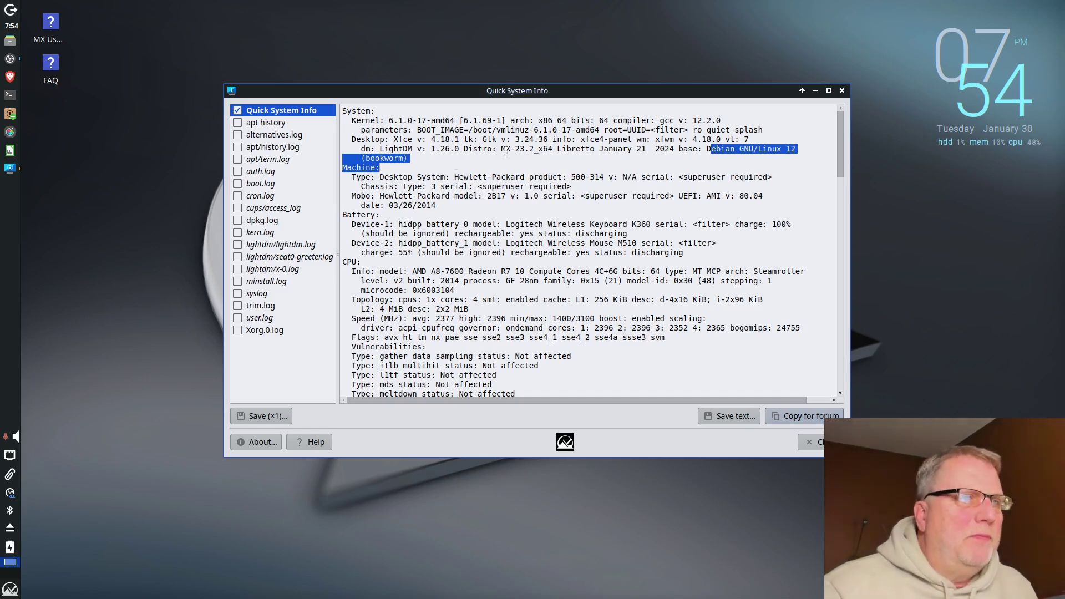
click(351, 196)
drag(351, 196, 459, 207)
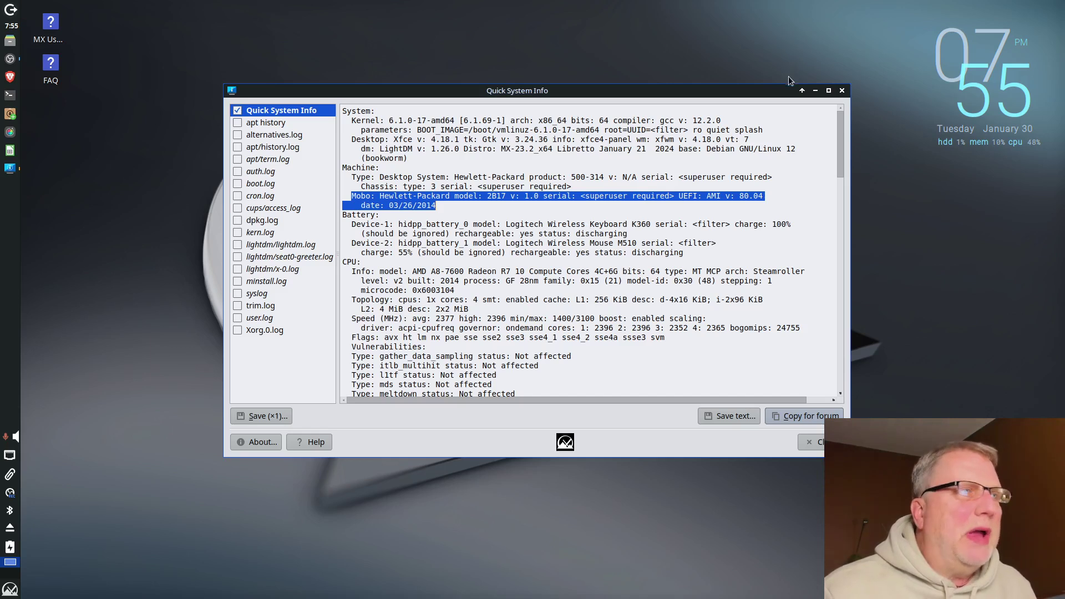
click(843, 92)
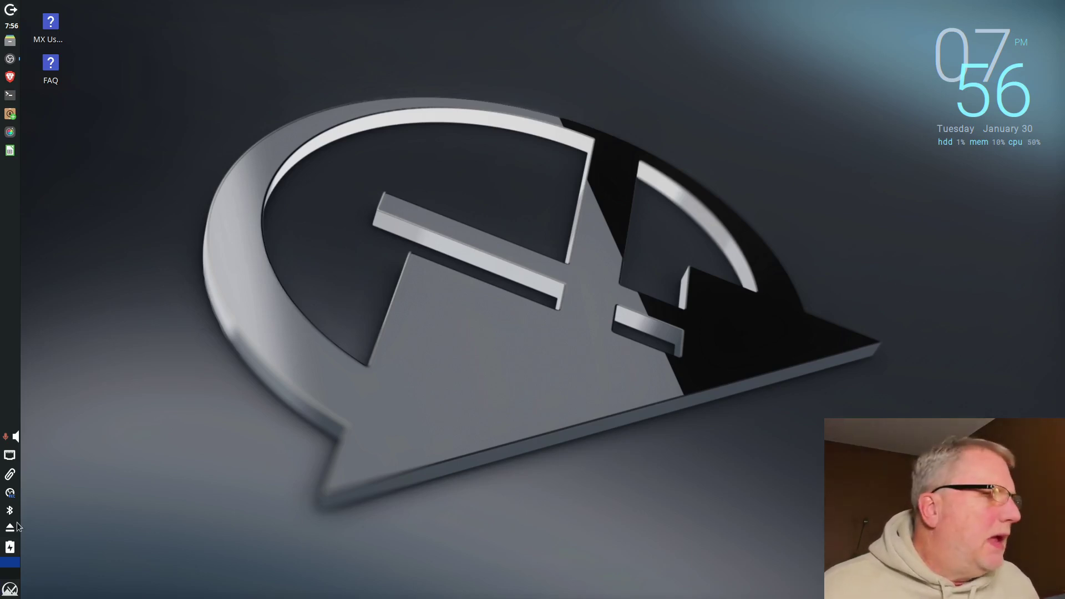
Switch the desktop system monitor off and back on with Conky Toggle
click(10, 589)
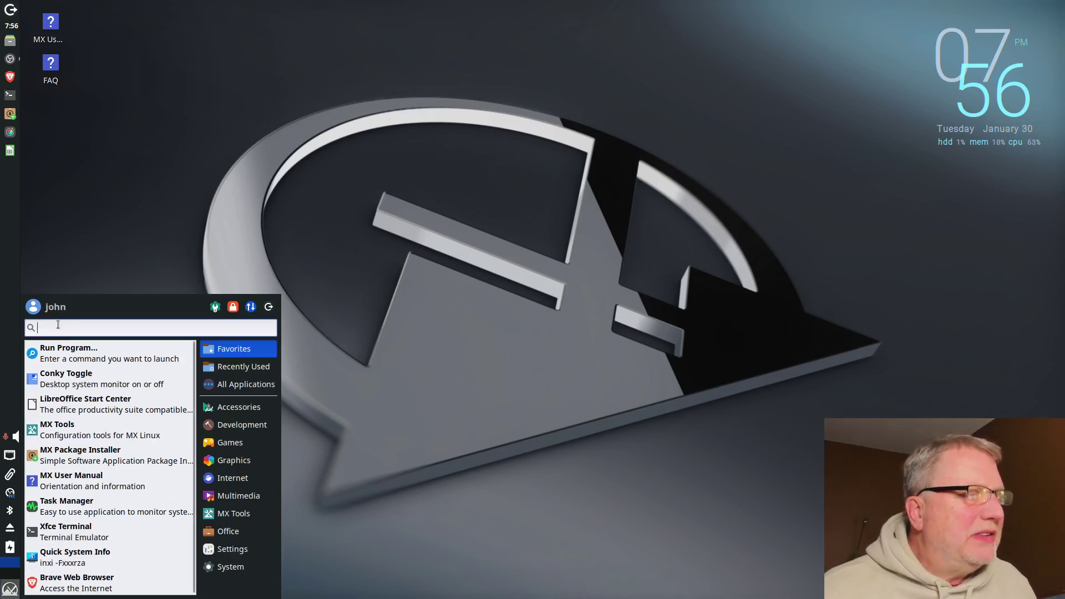
click(80, 383)
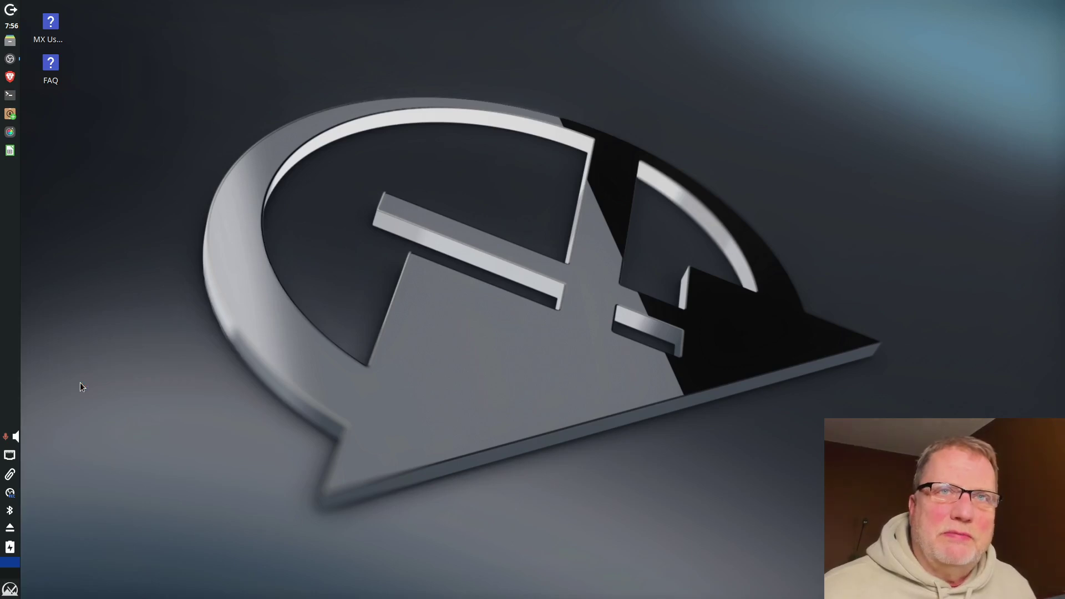
click(10, 589)
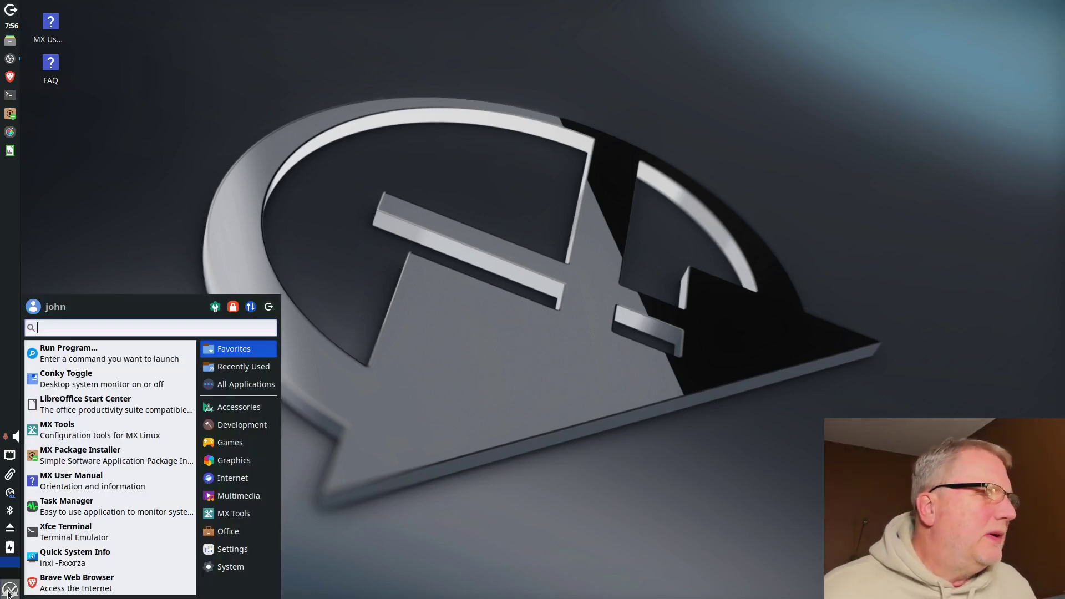
click(98, 371)
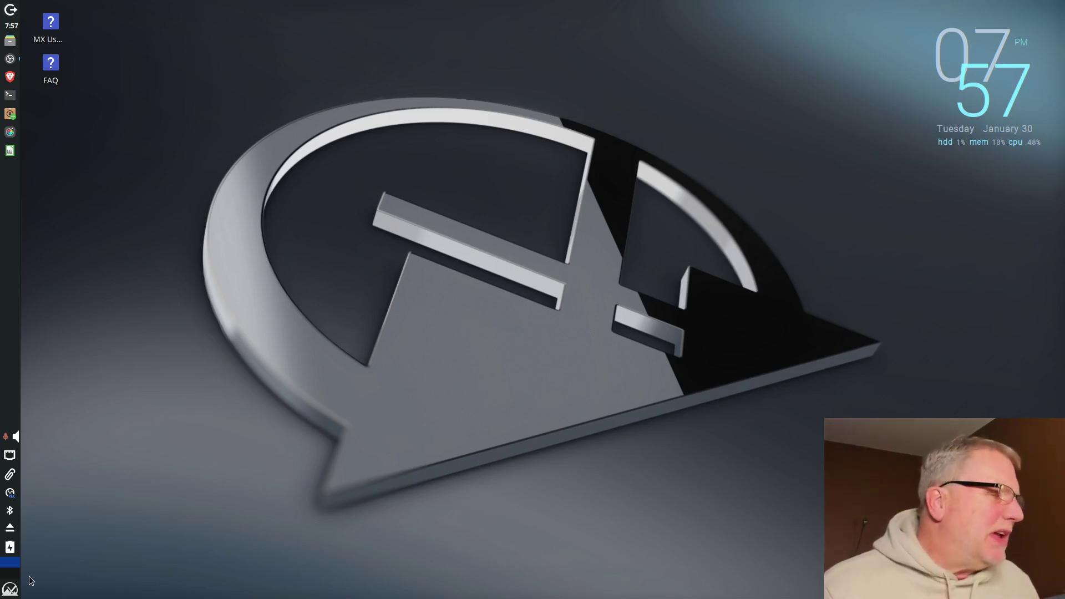
click(11, 588)
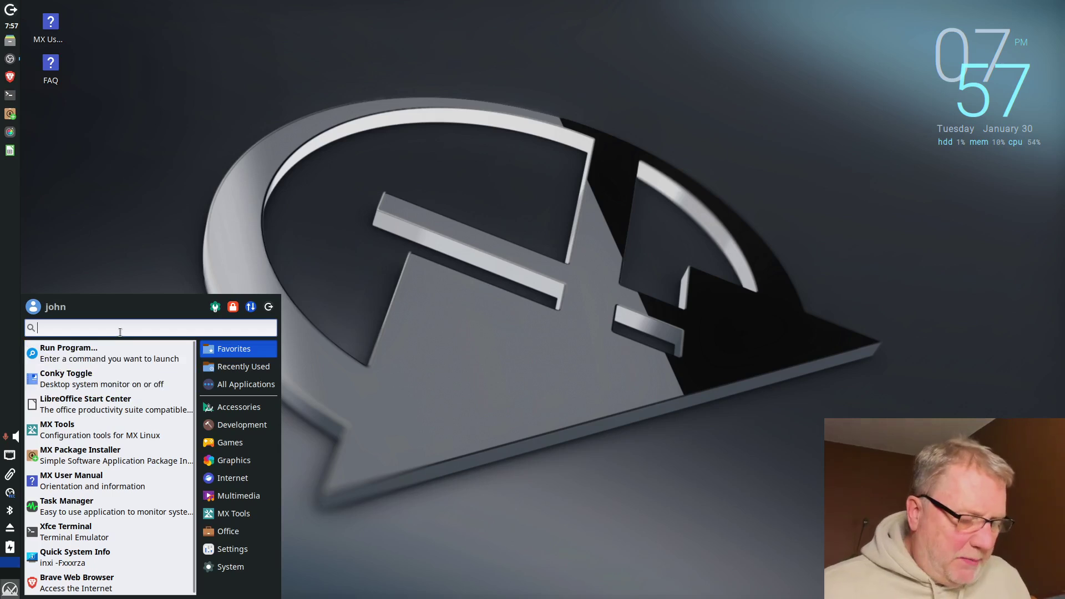
text(conky)
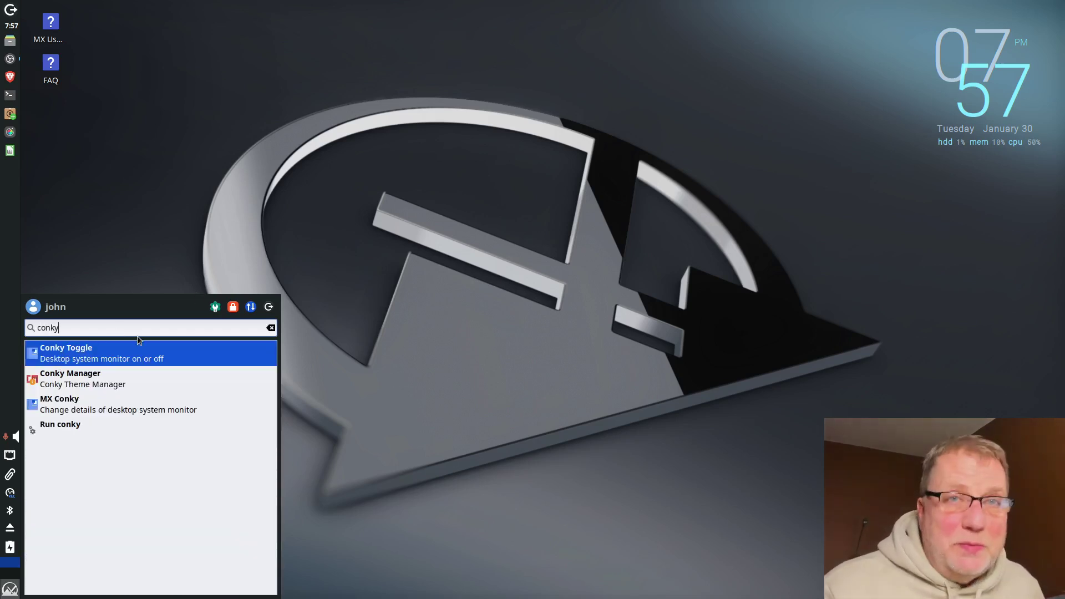
click(110, 406)
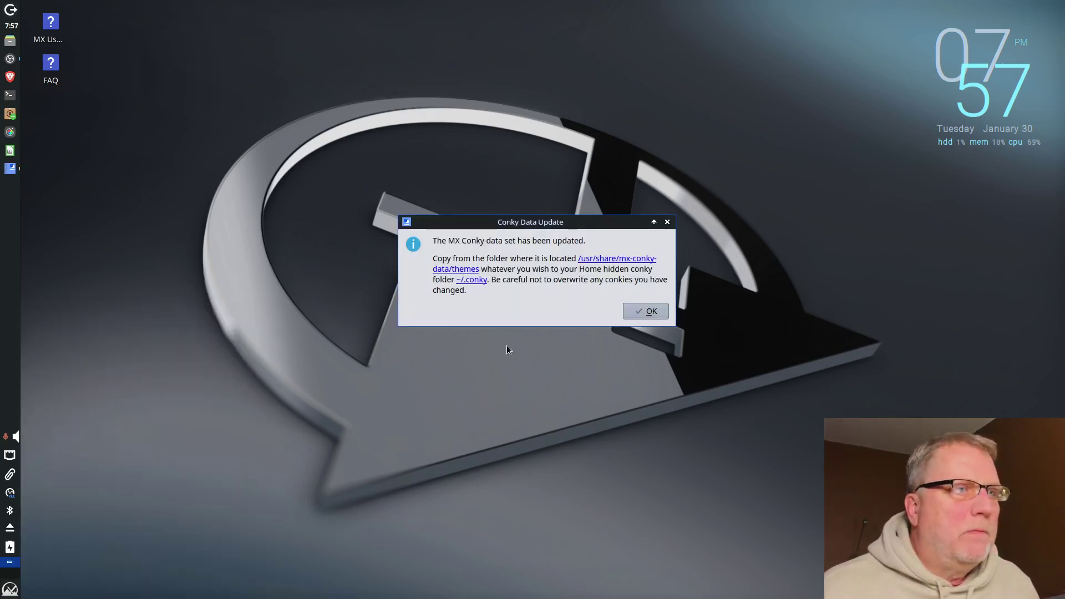
click(640, 315)
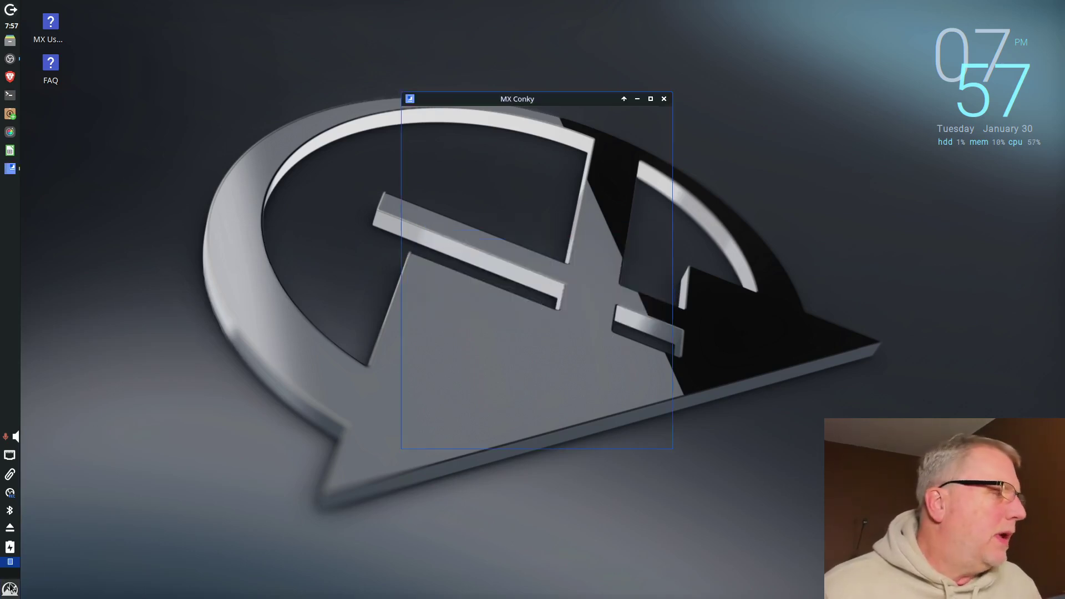
click(9, 589)
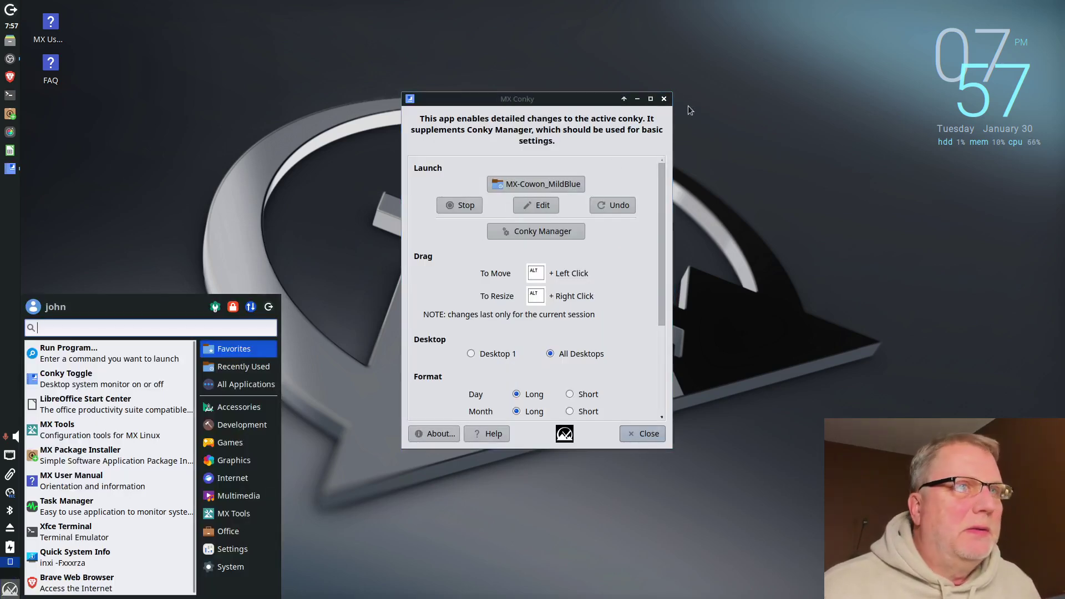
click(664, 99)
click(664, 99)
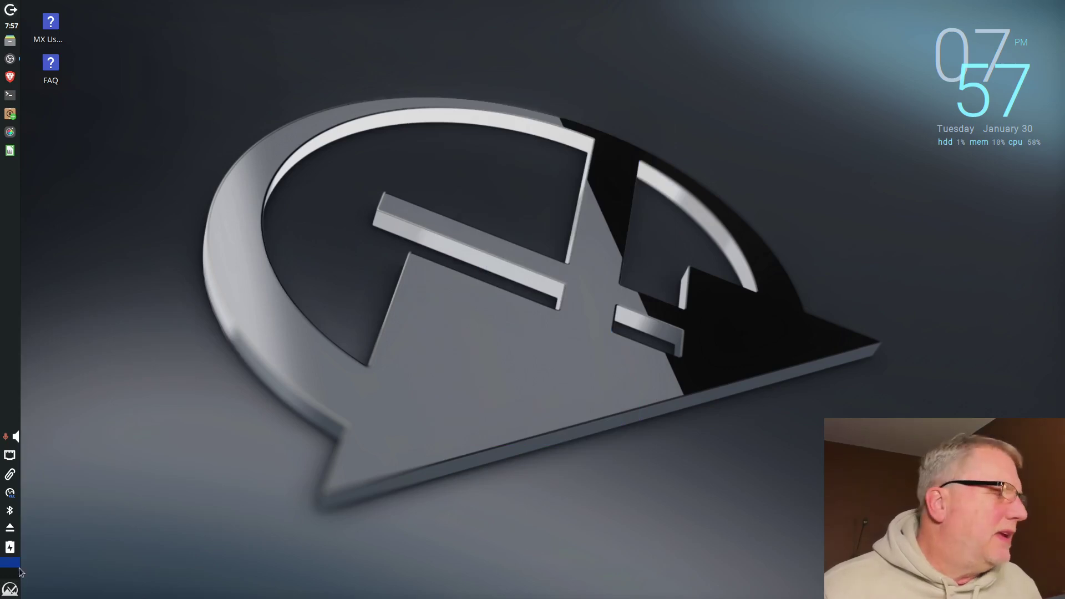
Search the applications for "conky" and open Conky Manager
click(7, 591)
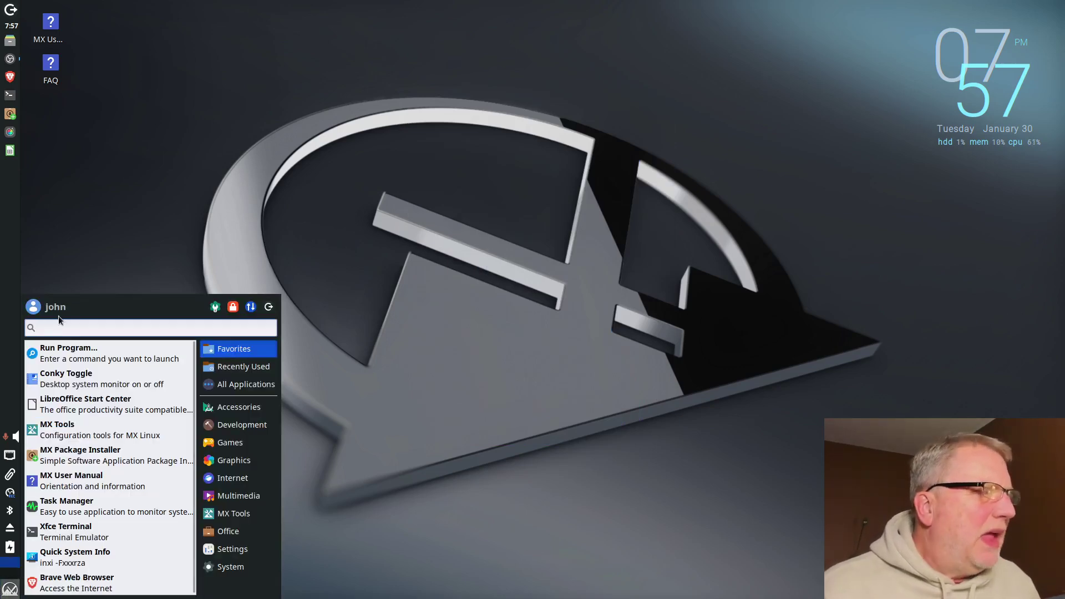
text(con)
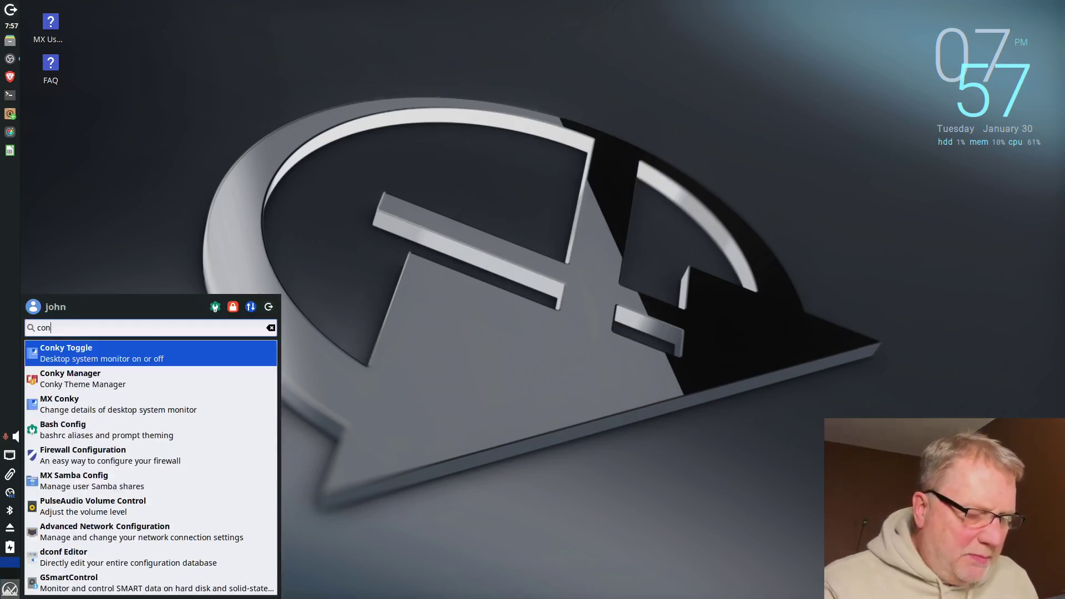
text(ky)
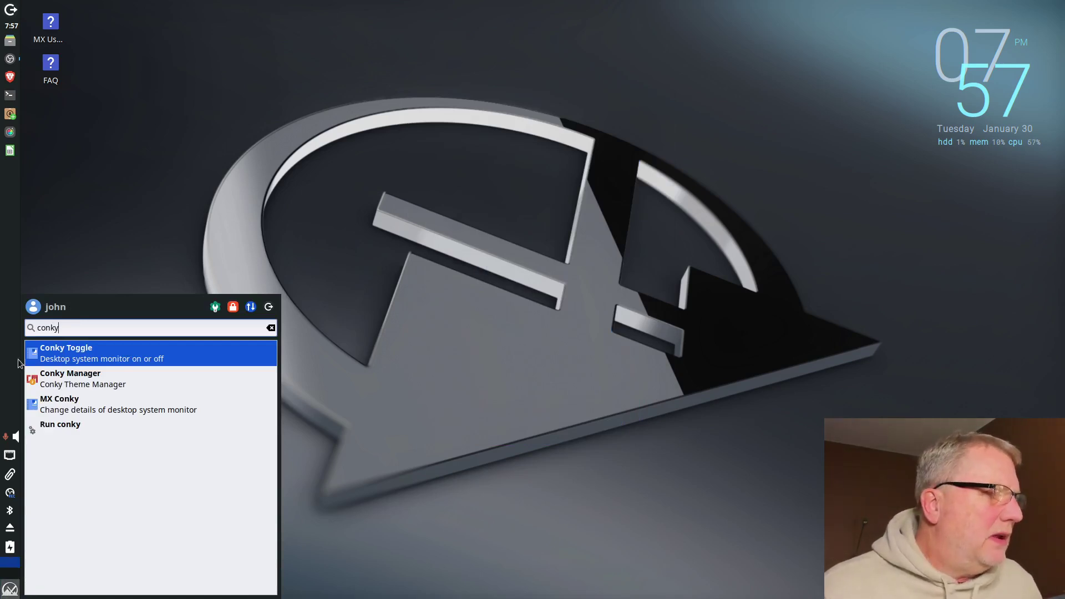
click(136, 384)
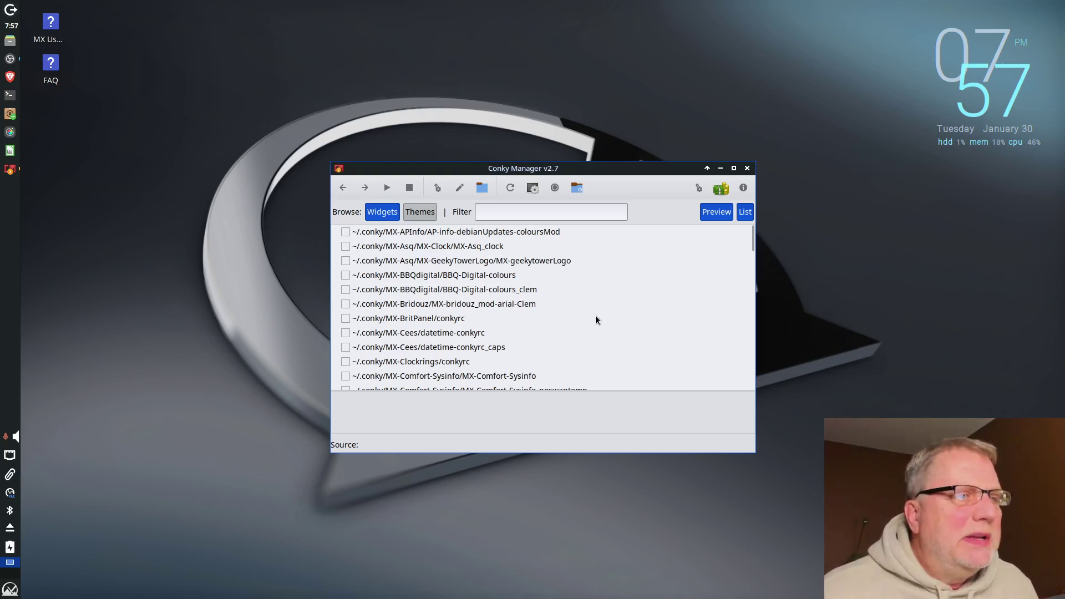
Disable the active MX-Cowon_MildBlue widget in the widget list
scroll(595, 321, down, 4)
scroll(594, 320, down, 5)
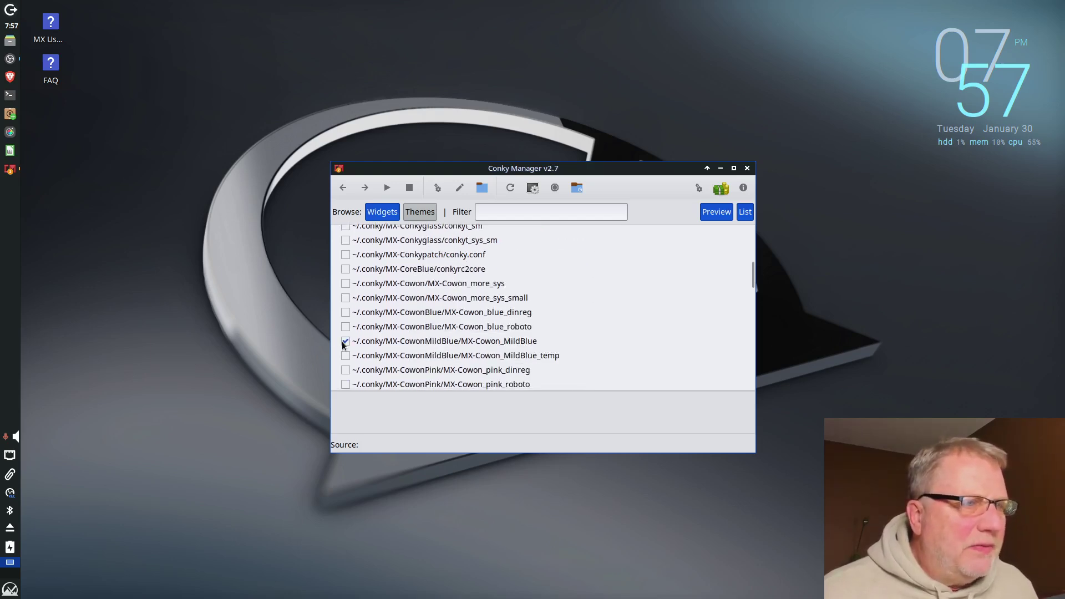
click(345, 342)
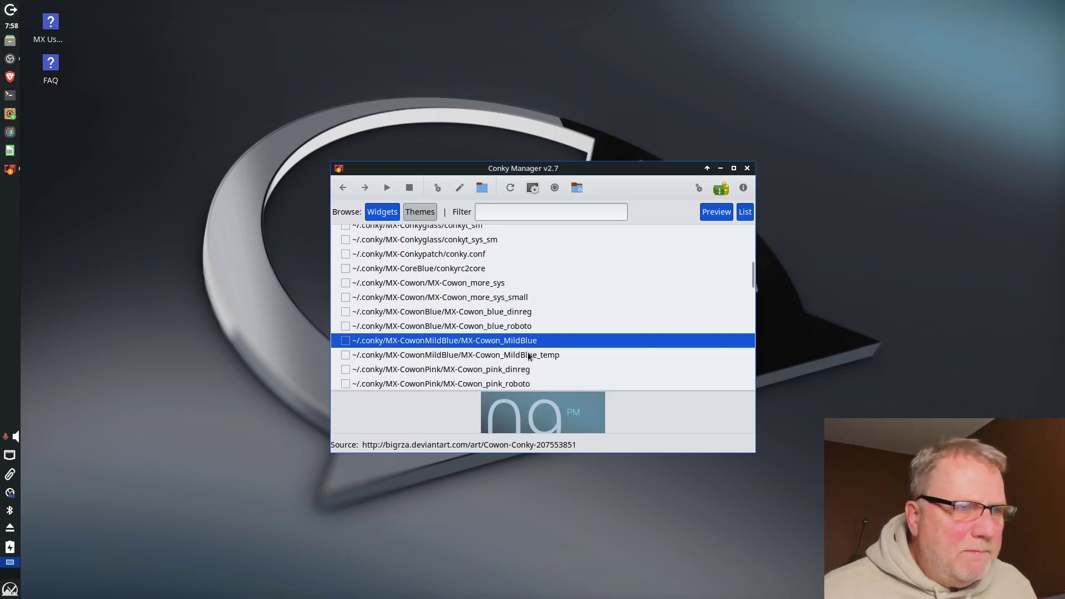
Try out the MX-Elementary_sys and conky-futuriste-6 widgets one at a time, disabling each again
scroll(530, 342, down, 4)
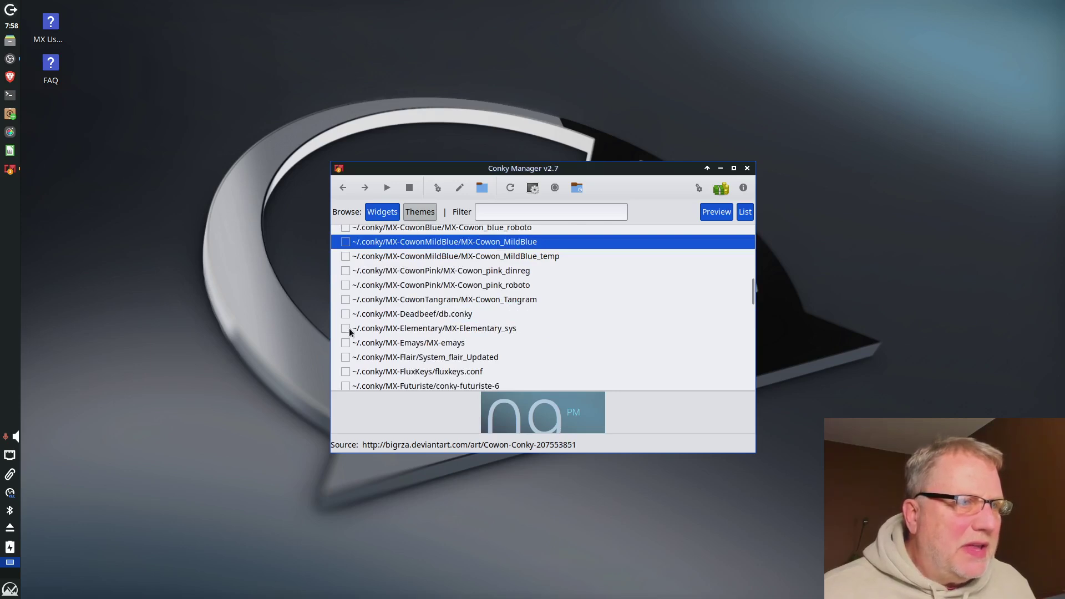
click(346, 328)
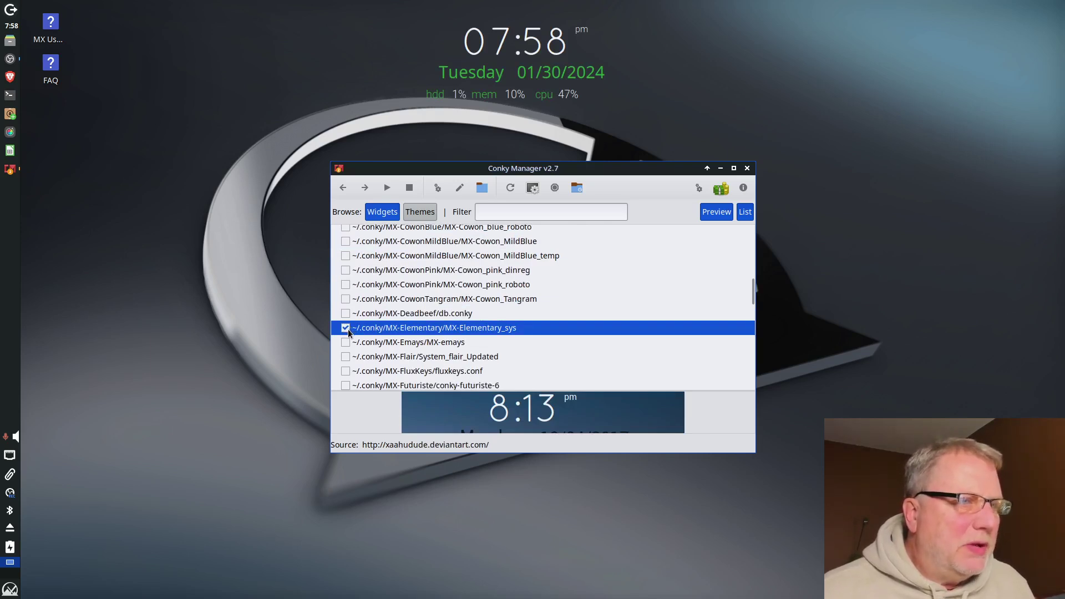
click(346, 328)
scroll(535, 372, down, 3)
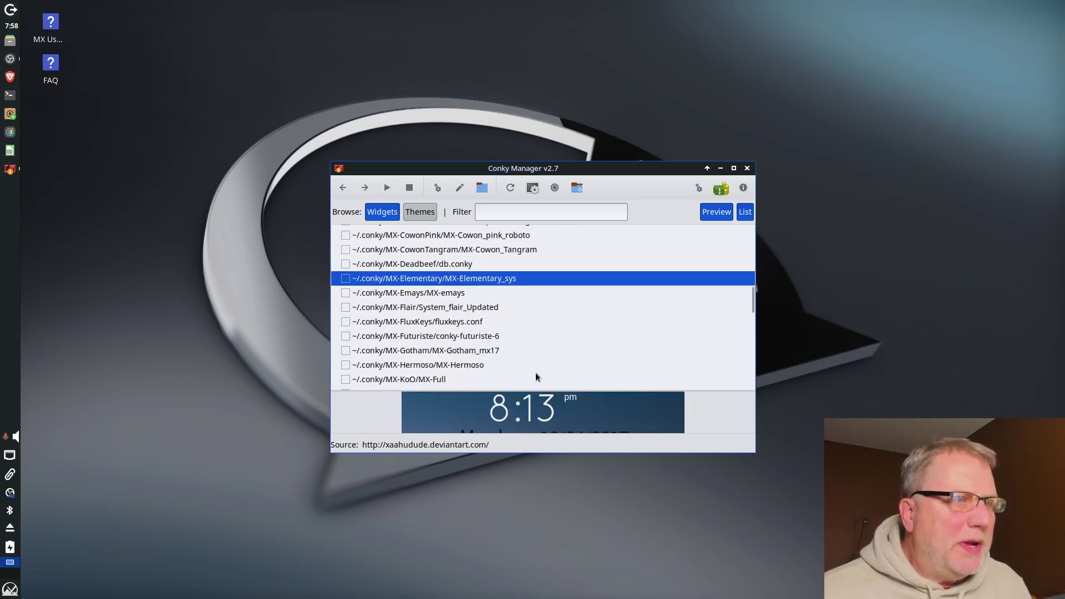
click(346, 337)
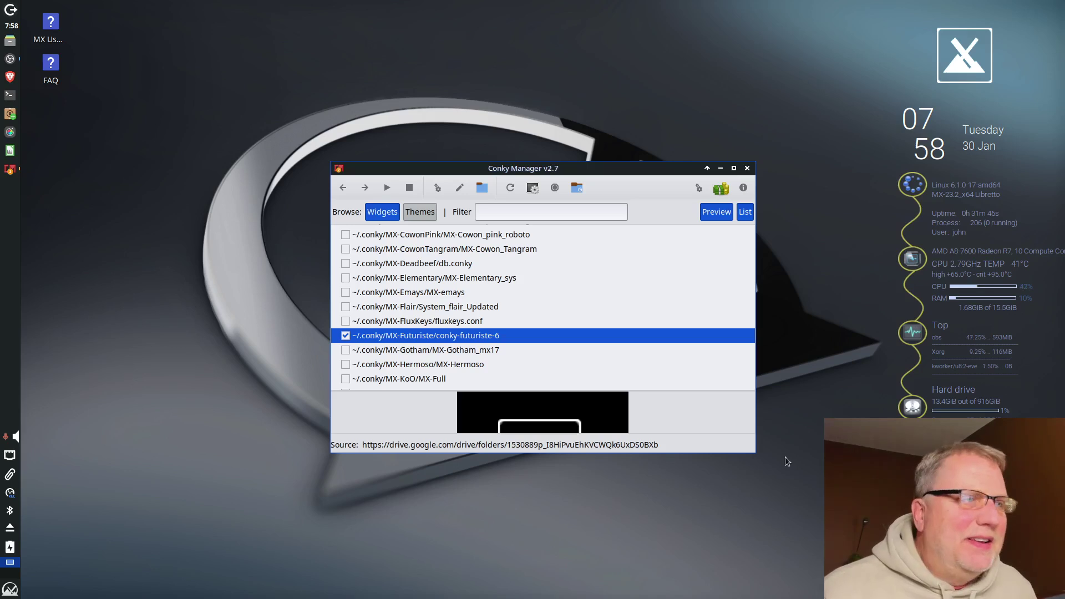
click(345, 336)
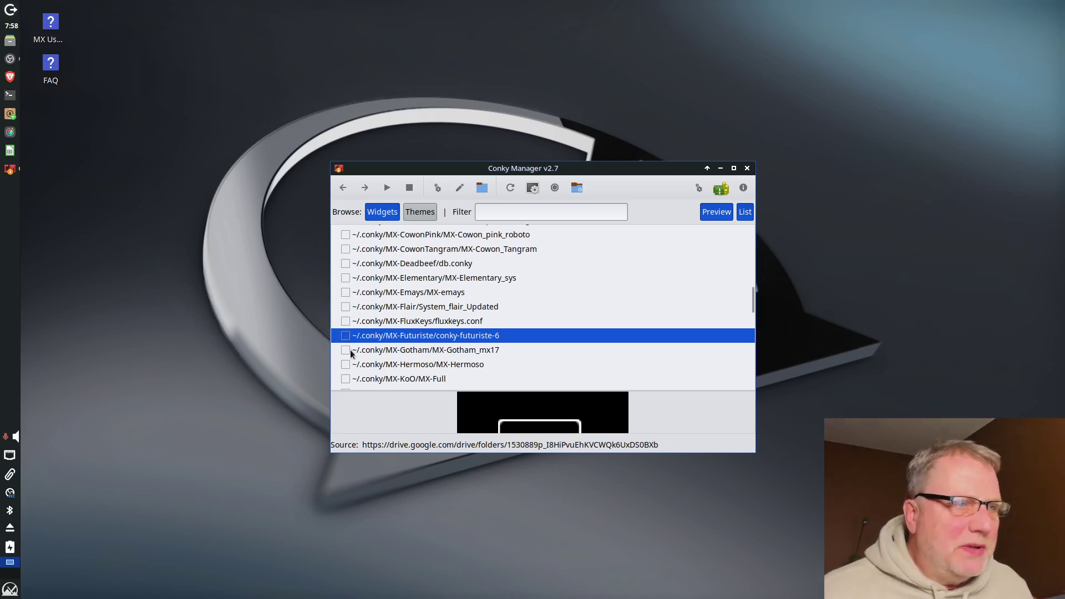
Re-enable the MX-Cowon_MildBlue widget, and swap it for the MX-Deadbeef db.conky widget
scroll(381, 323, up, 1)
scroll(380, 323, up, 2)
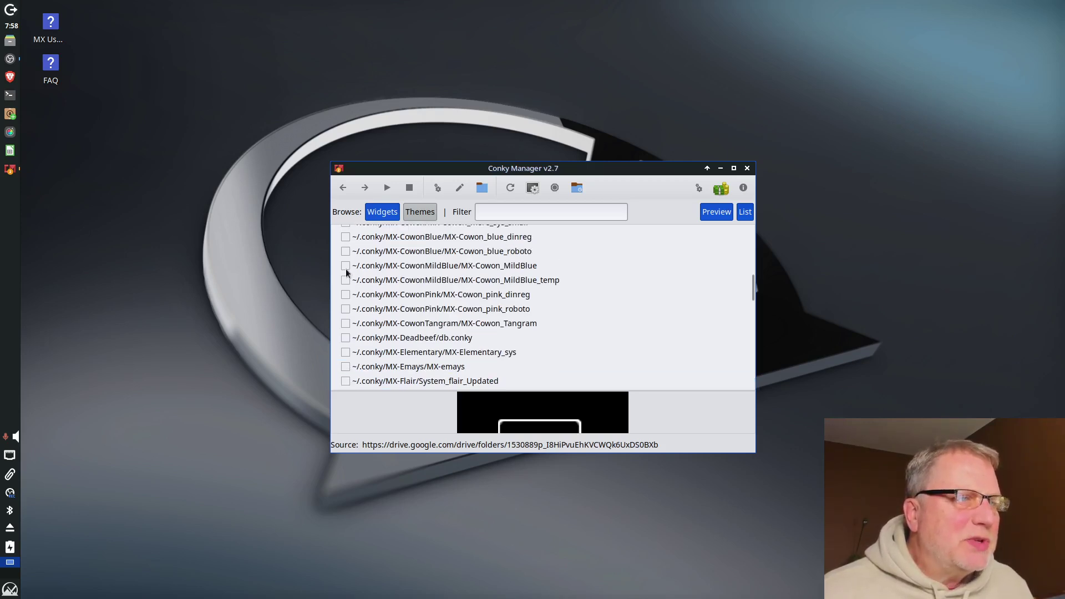
click(346, 266)
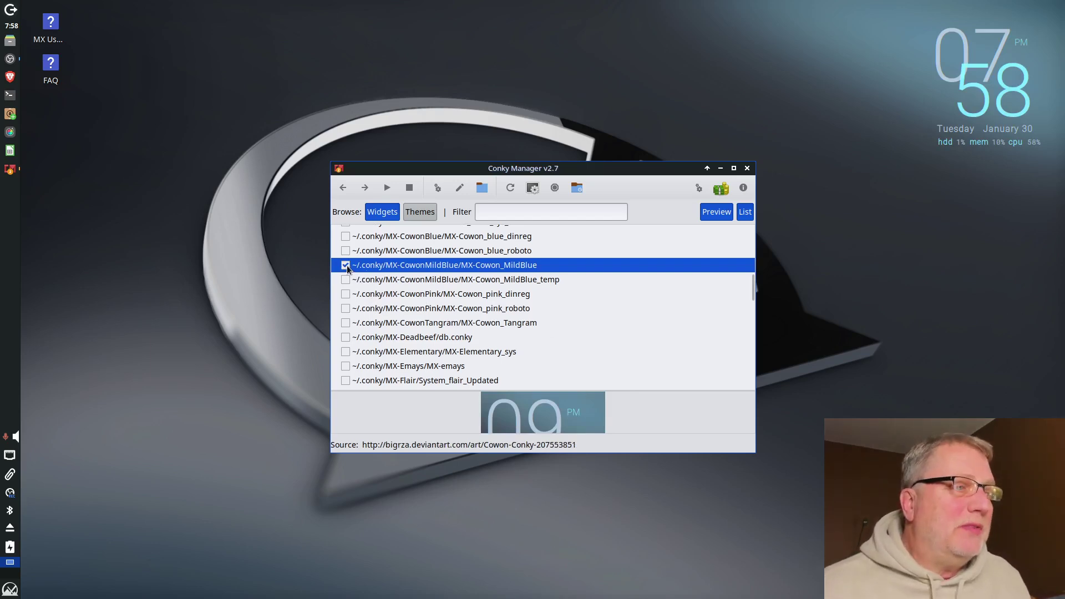
click(345, 338)
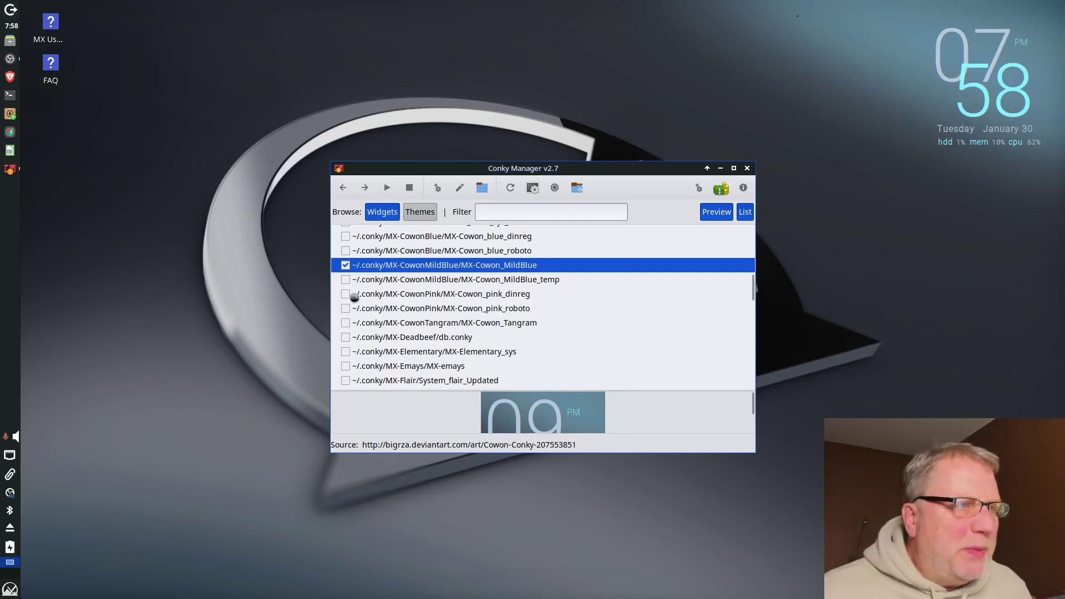
click(345, 265)
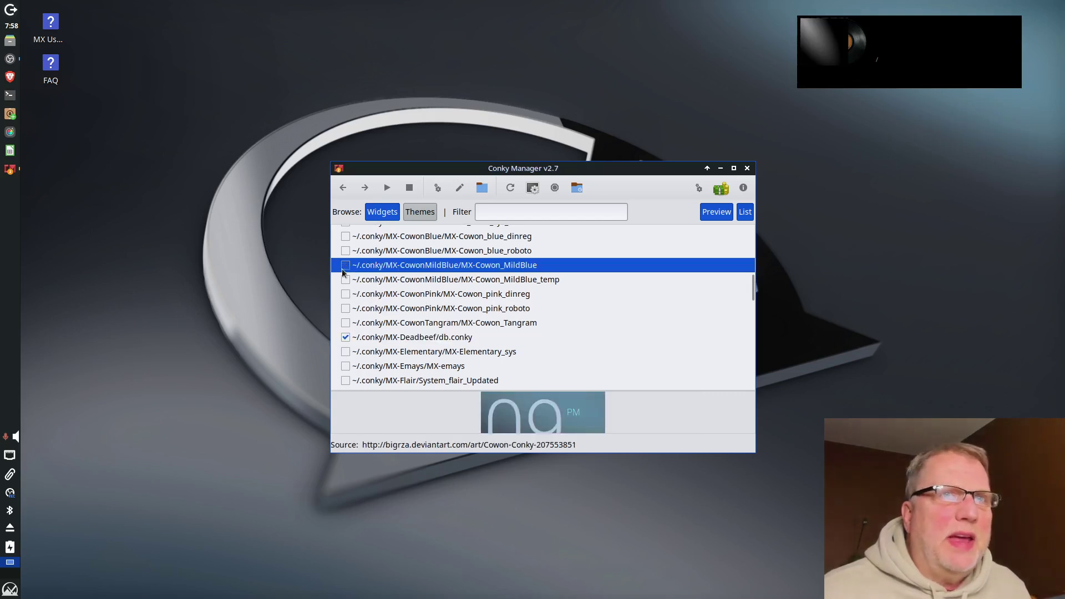
Try out the MX-Comfort widget from the MX-Comfort folder on the desktop and disable it again
scroll(411, 341, up, 5)
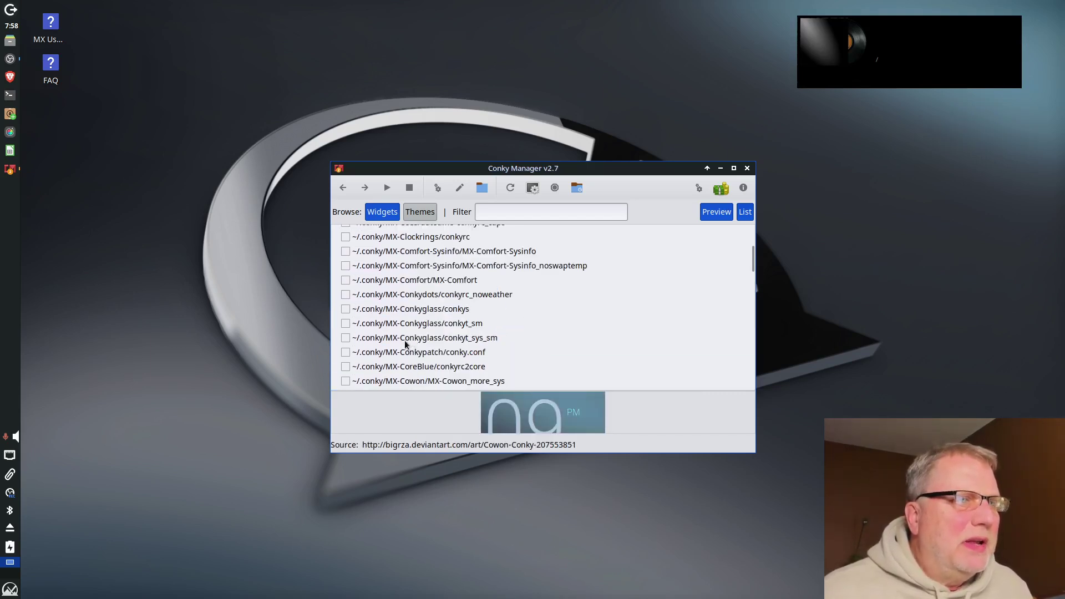
click(346, 280)
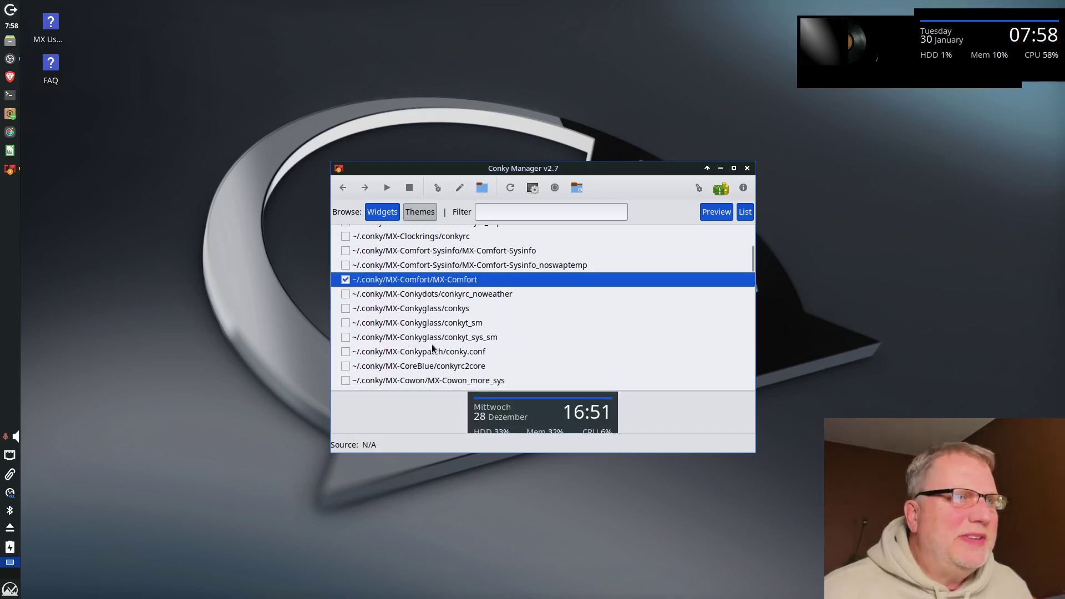
scroll(432, 348, up, 2)
scroll(432, 348, up, 1)
scroll(432, 348, down, 3)
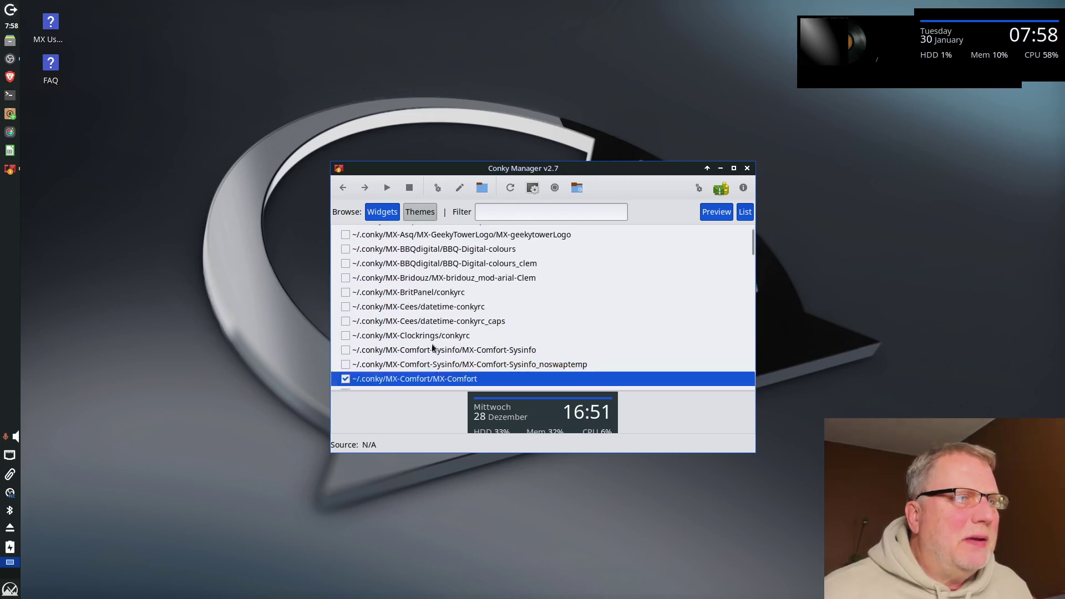
click(345, 279)
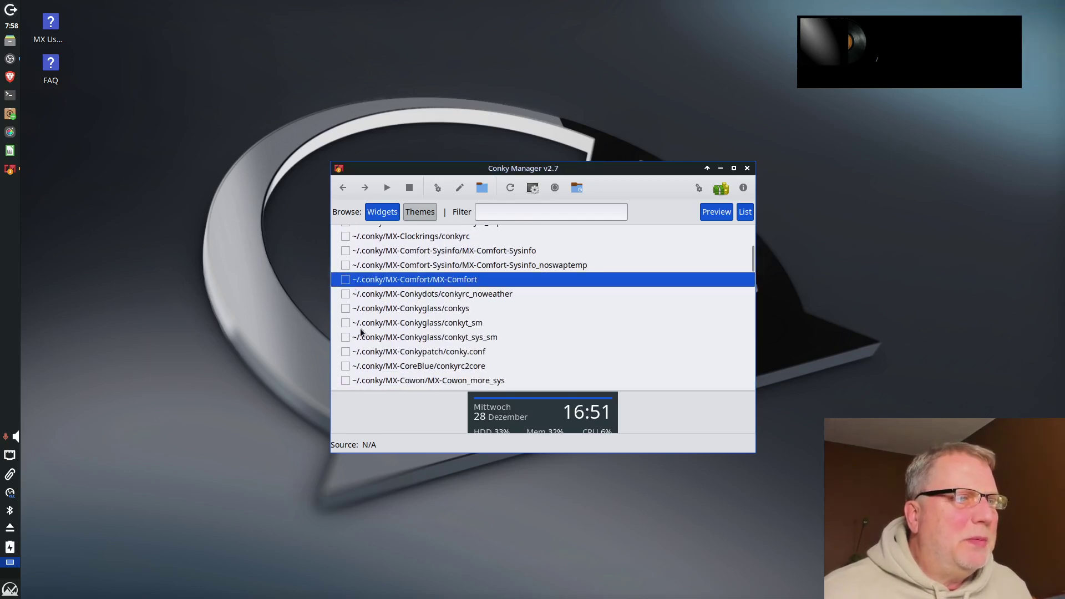
Swap the active MX-Deadbeef db.conky widget for MX-Cowon_MildBlue and close Conky Manager
scroll(358, 340, down, 4)
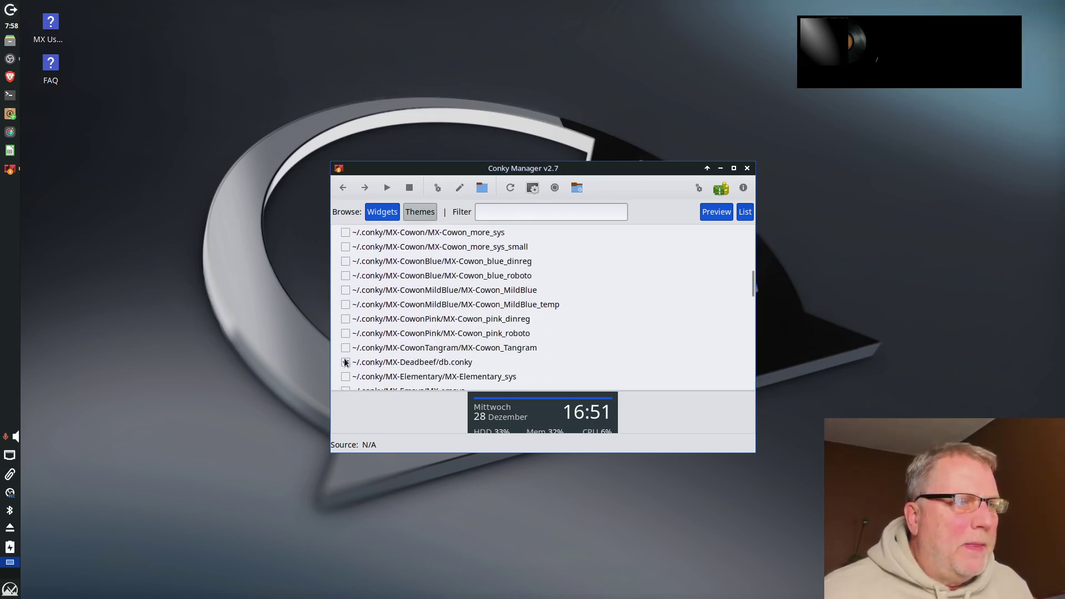
click(346, 362)
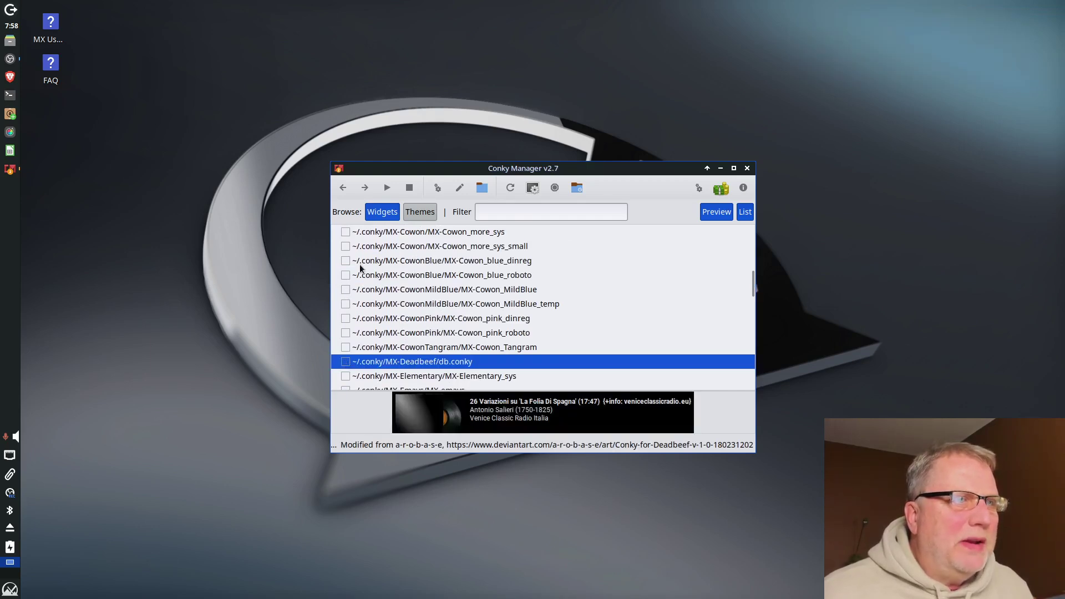
scroll(368, 292, up, 1)
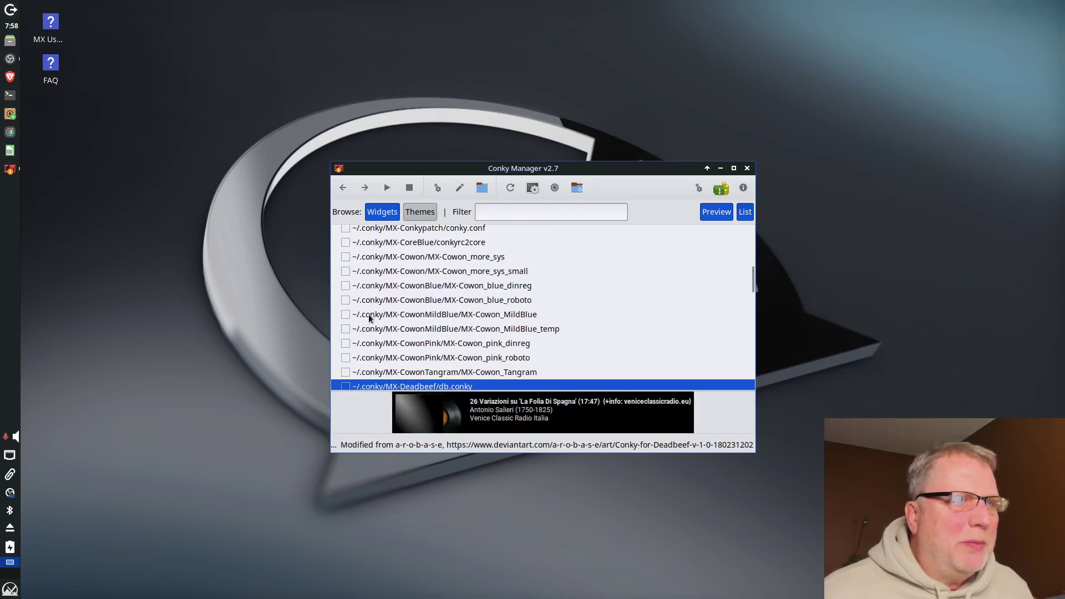
click(346, 315)
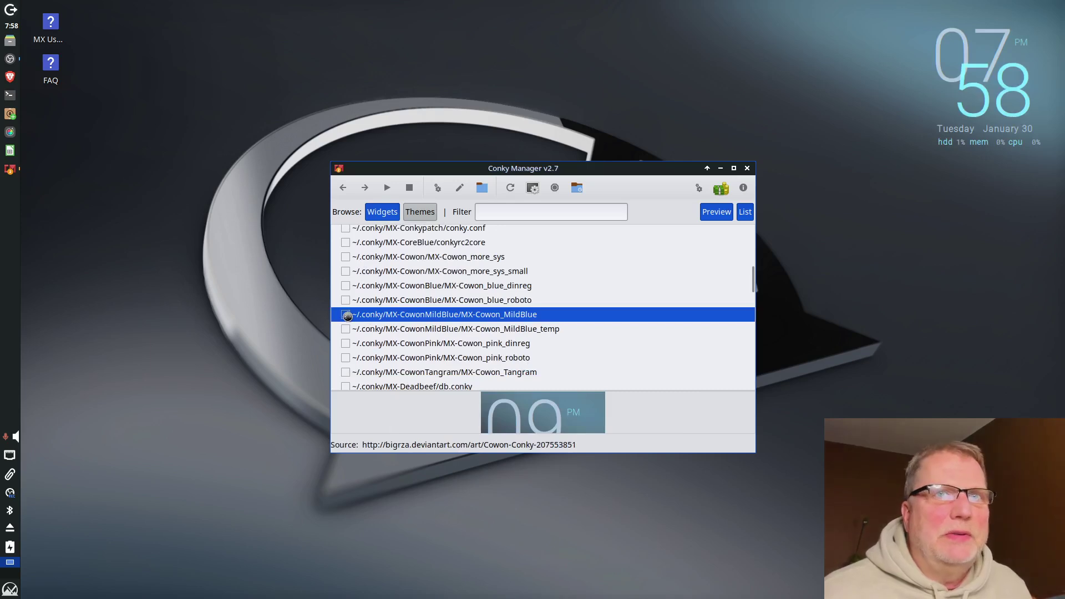
click(748, 168)
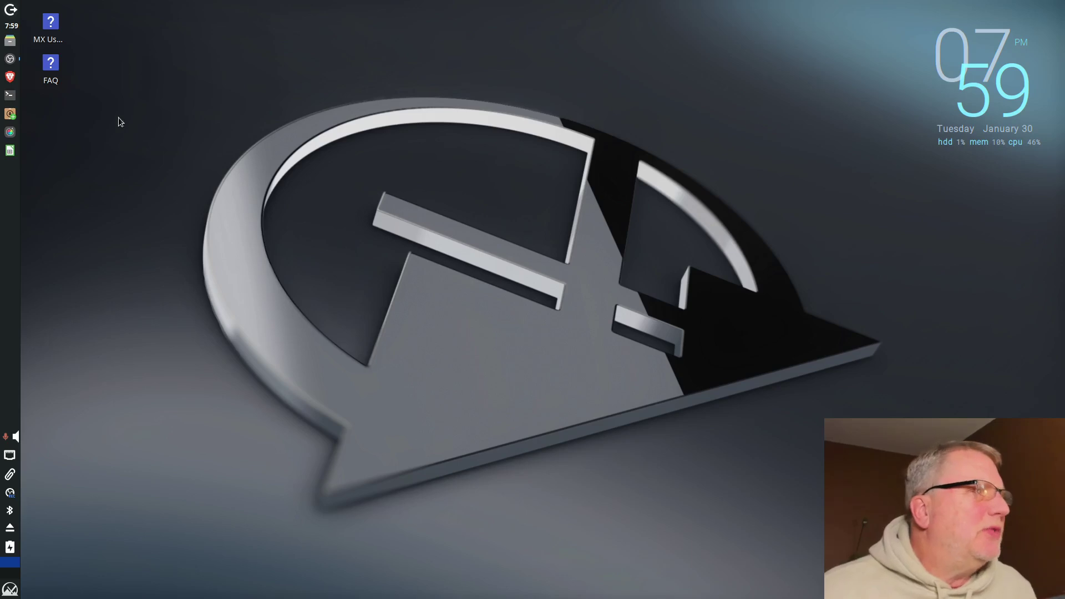
View the MX Linux Users Manual from the desktop in a repositioned window and close it
double_click(50, 42)
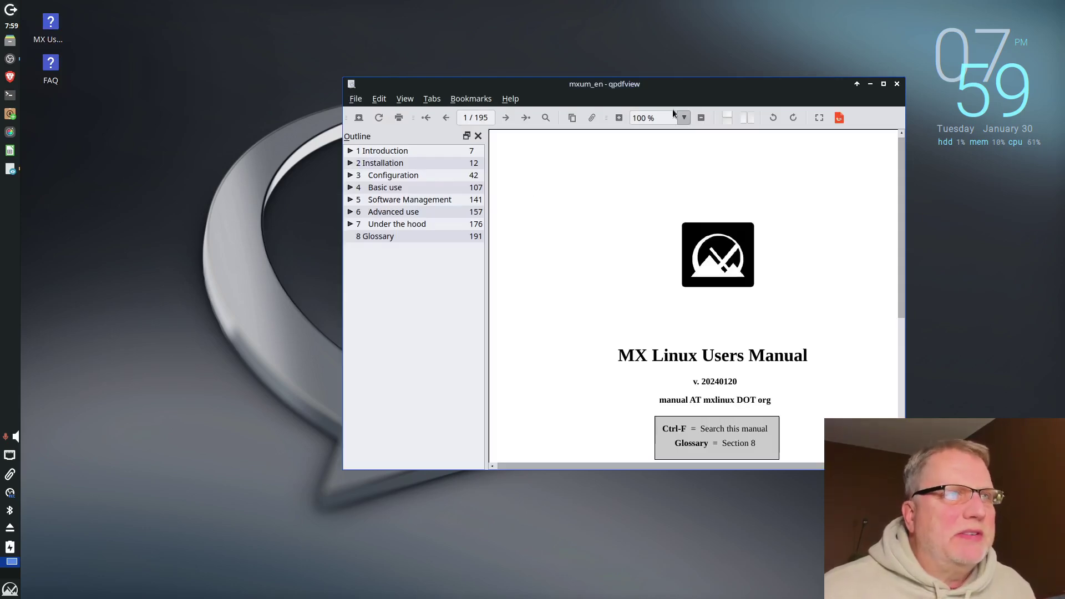
drag(697, 89, 607, 86)
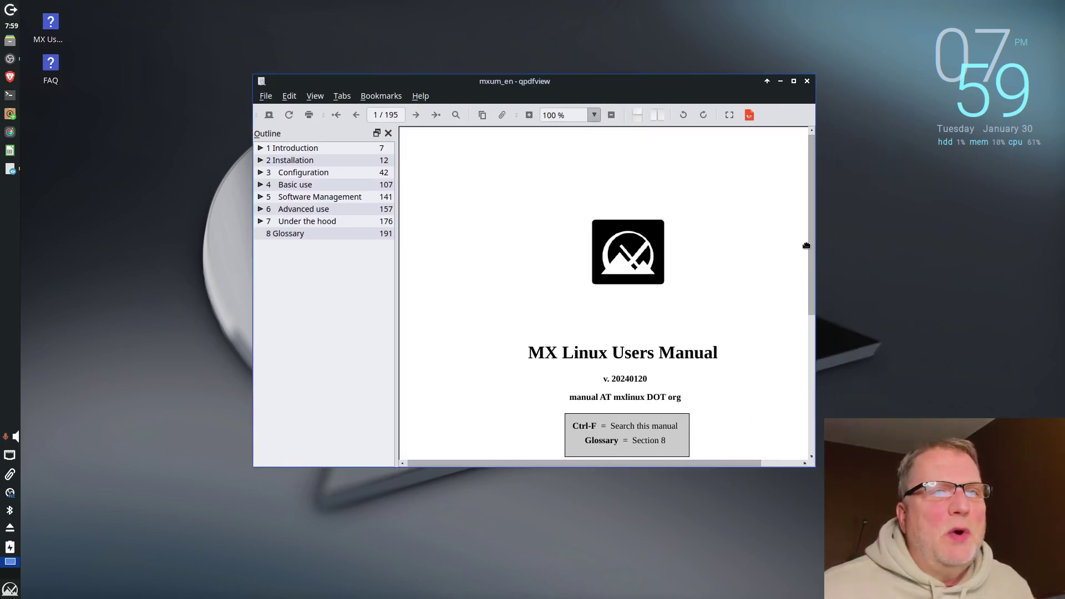
drag(812, 245, 575, 180)
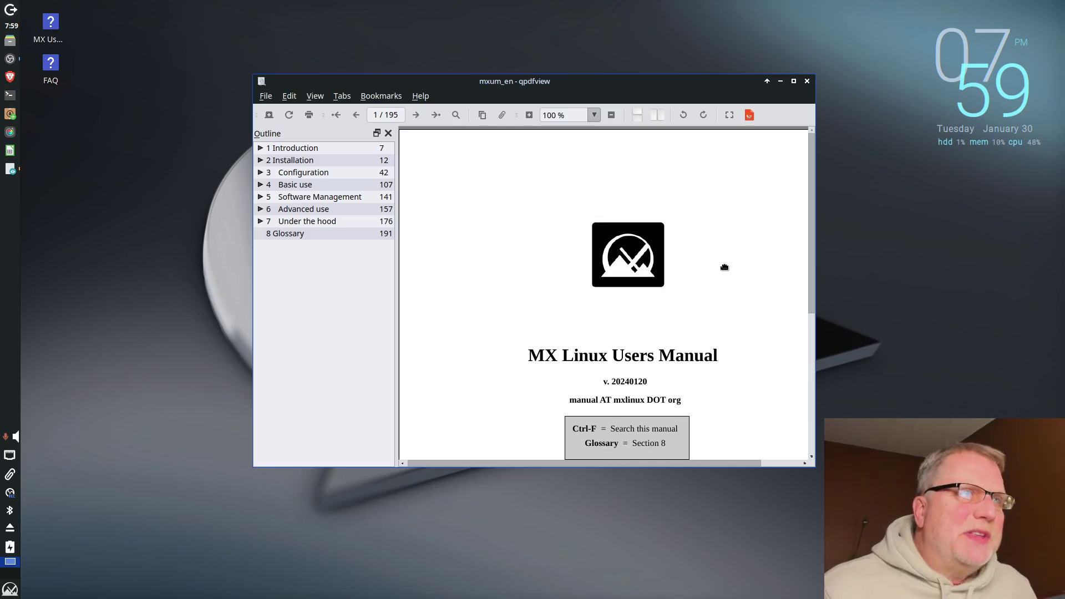
click(809, 82)
Open the FAQ document from the desktop, read through its first two pages, and close it
double_click(55, 77)
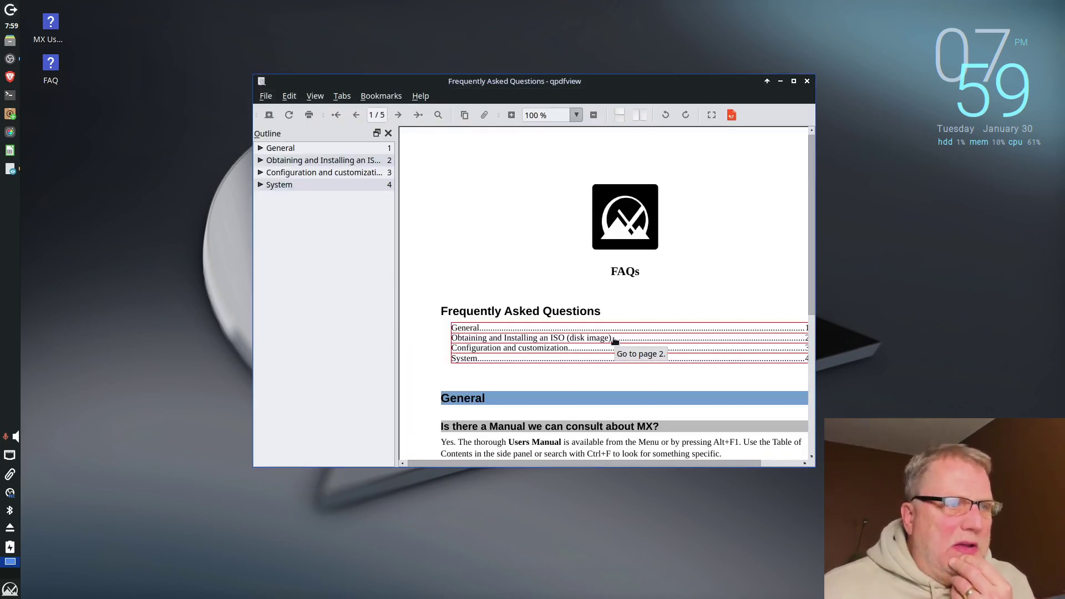
scroll(614, 339, down, 3)
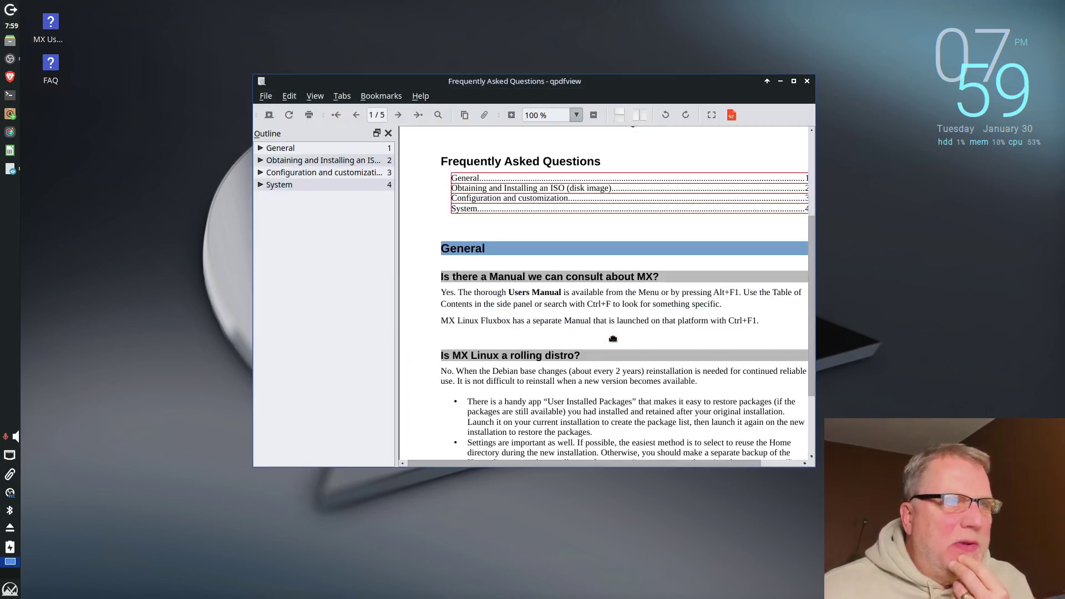
scroll(613, 339, down, 2)
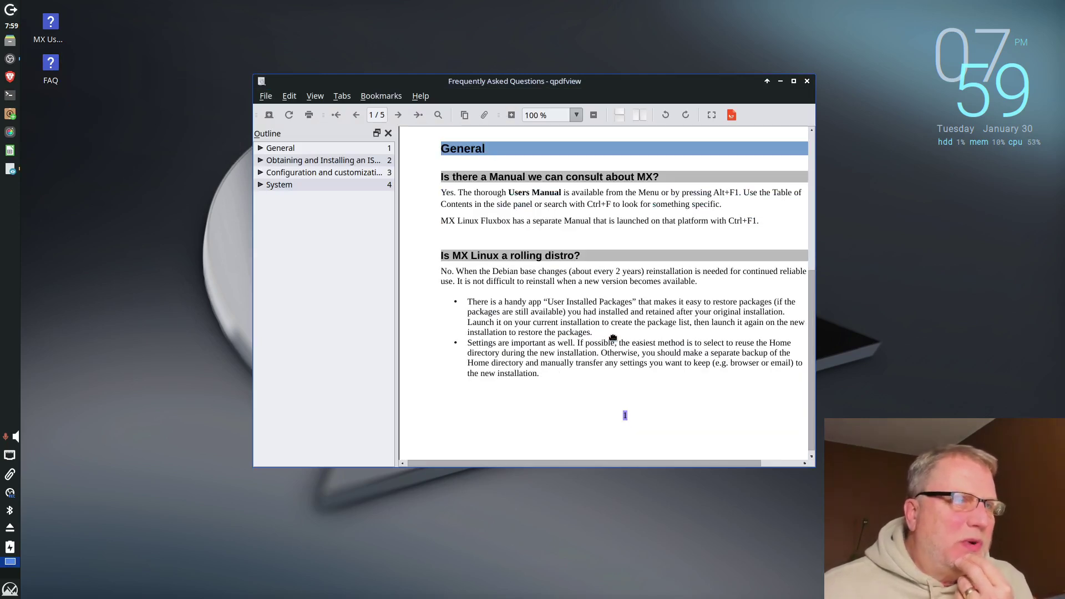
scroll(614, 339, down, 1)
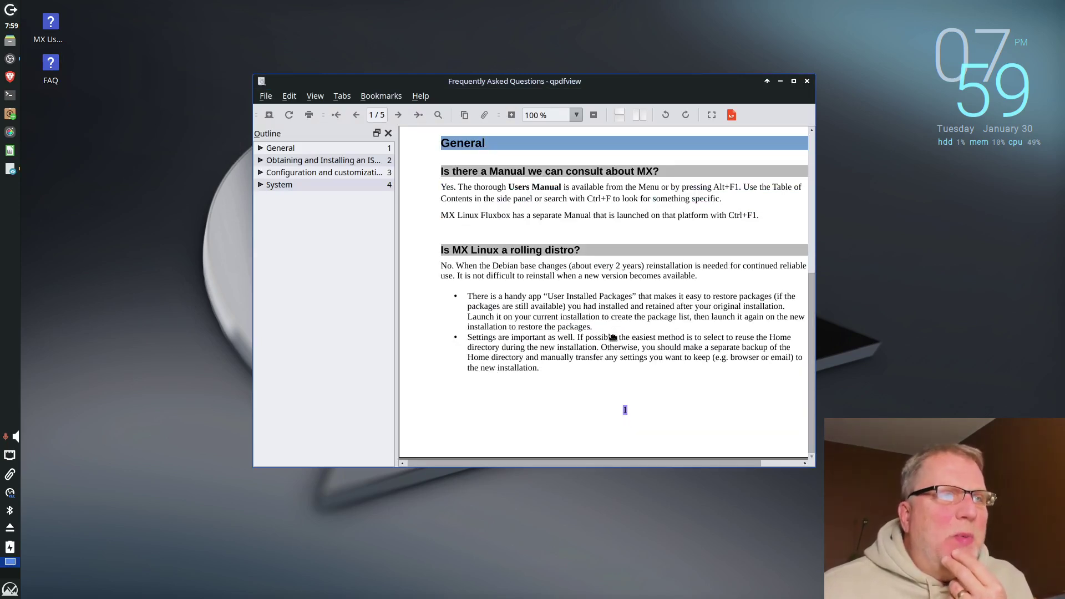
scroll(613, 338, down, 10)
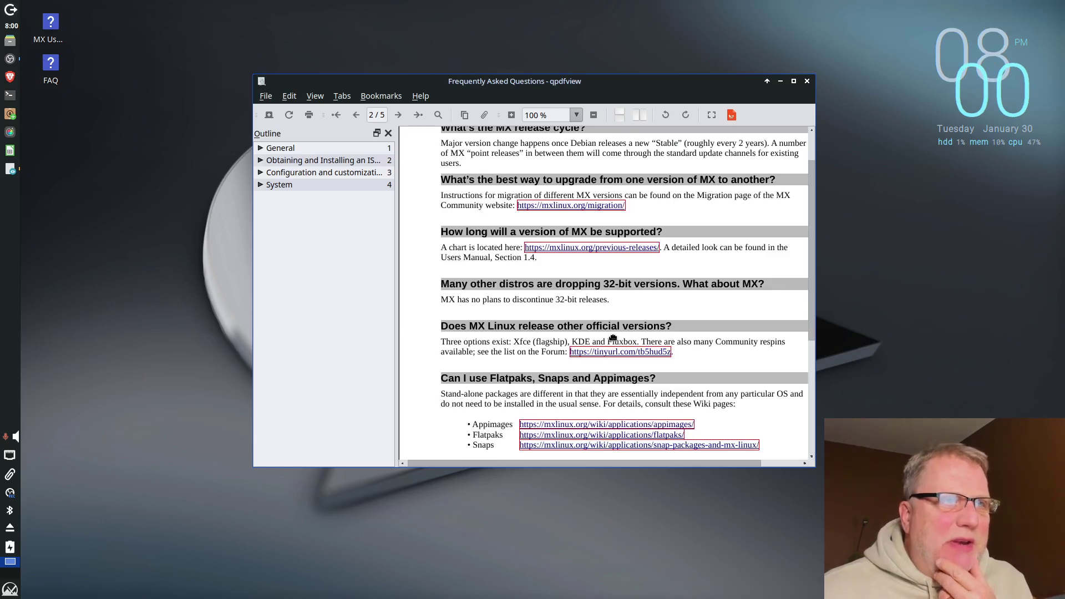
scroll(613, 338, down, 5)
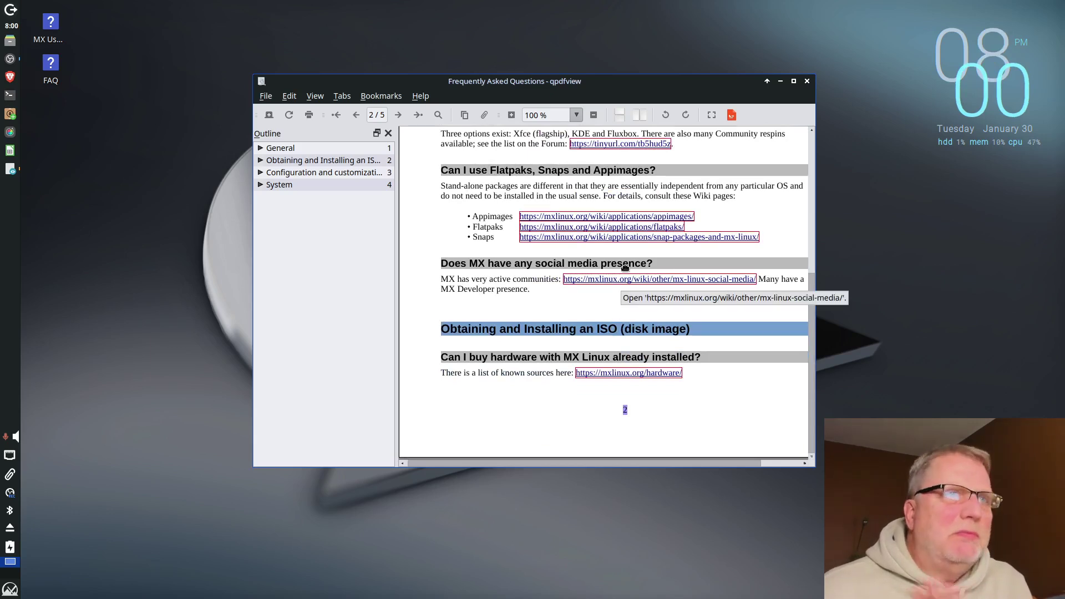
click(807, 82)
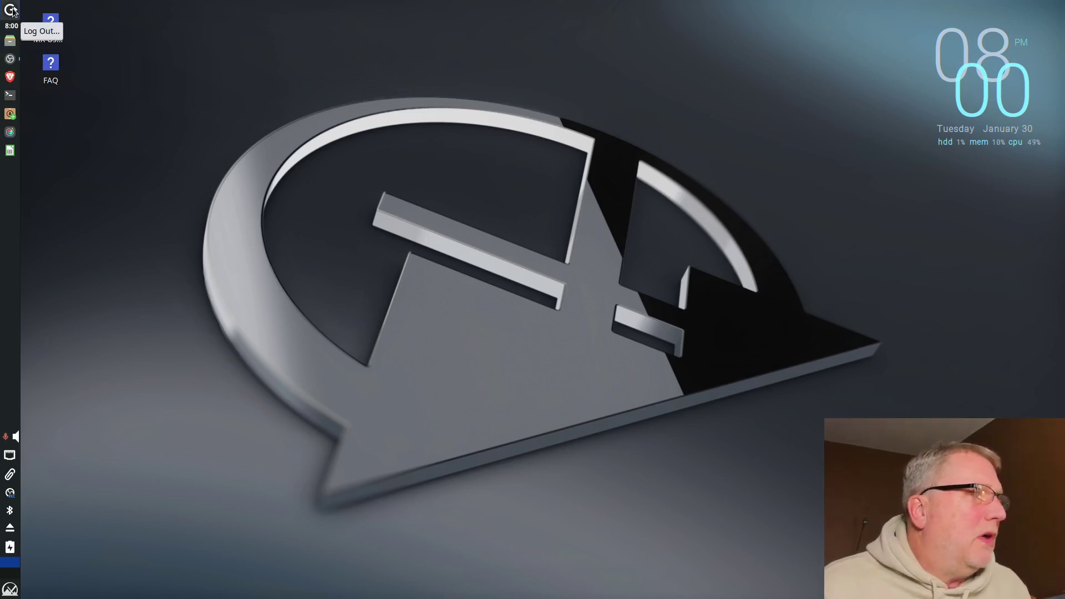
Browse the home, Desktop, Computer, Pictures and Documents locations in the Thunar file manager and close it
click(10, 42)
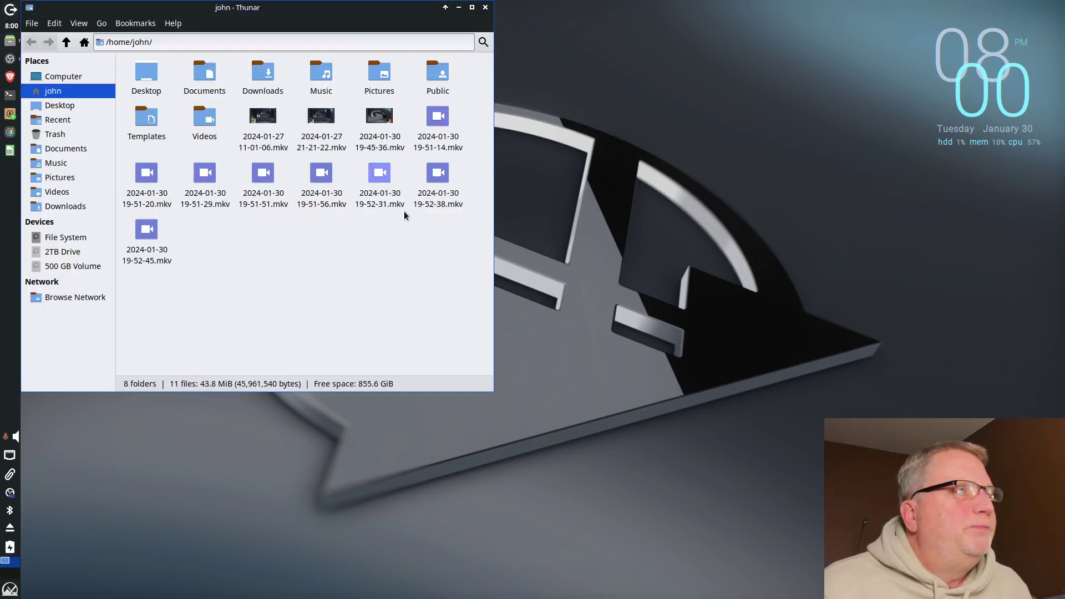
drag(296, 11, 447, 40)
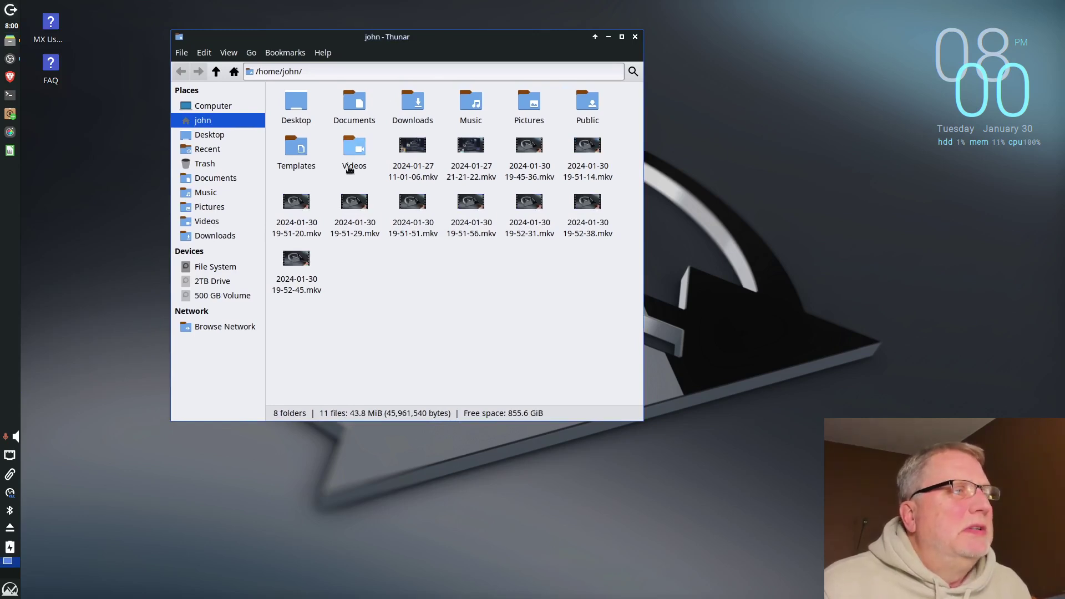
click(213, 136)
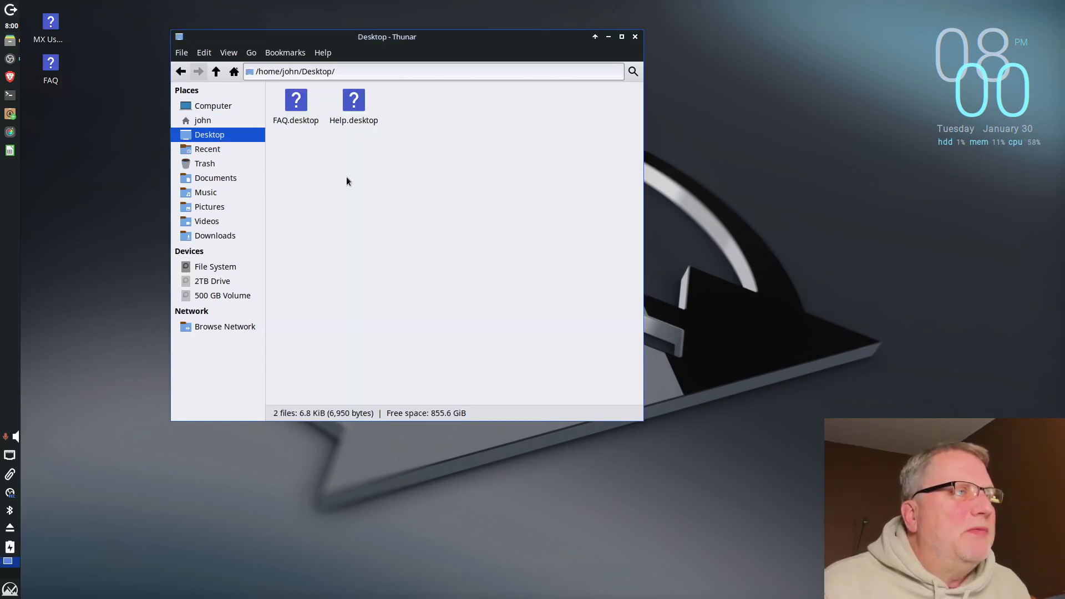
click(209, 106)
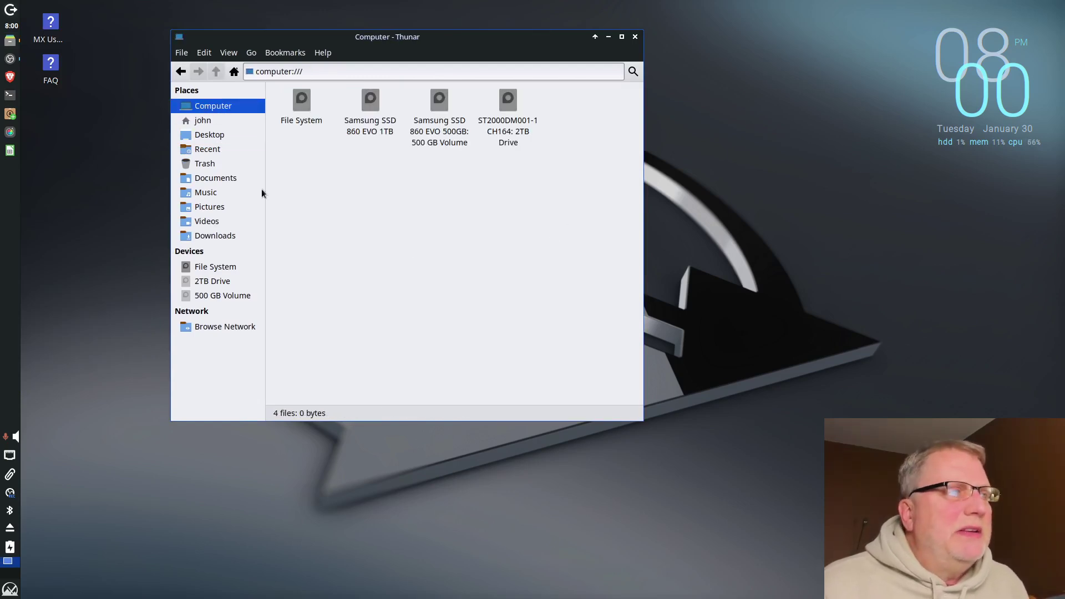
click(212, 134)
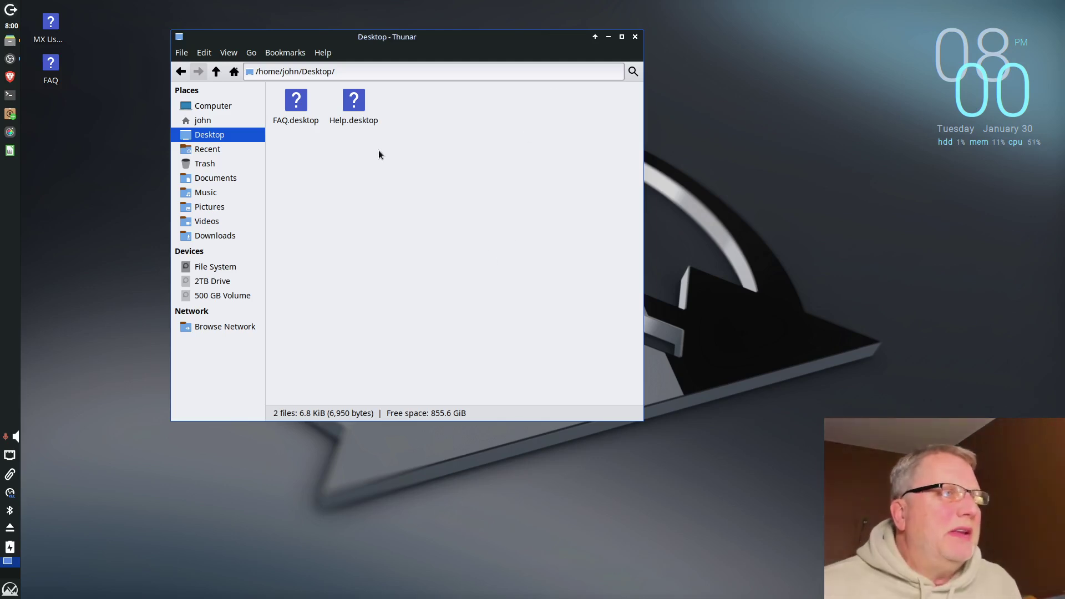
click(195, 208)
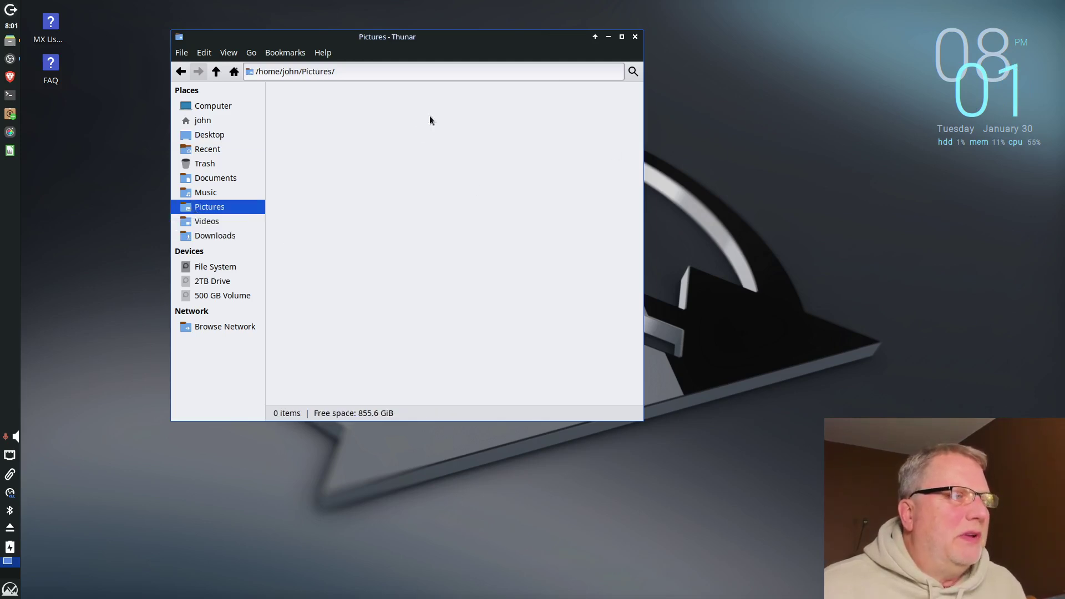
click(203, 178)
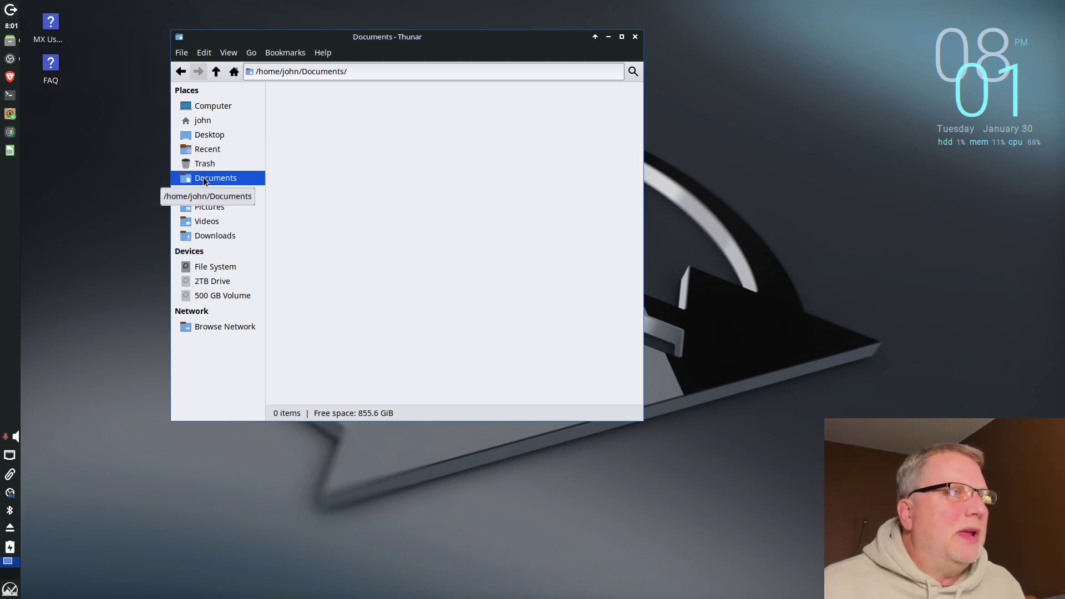
click(634, 37)
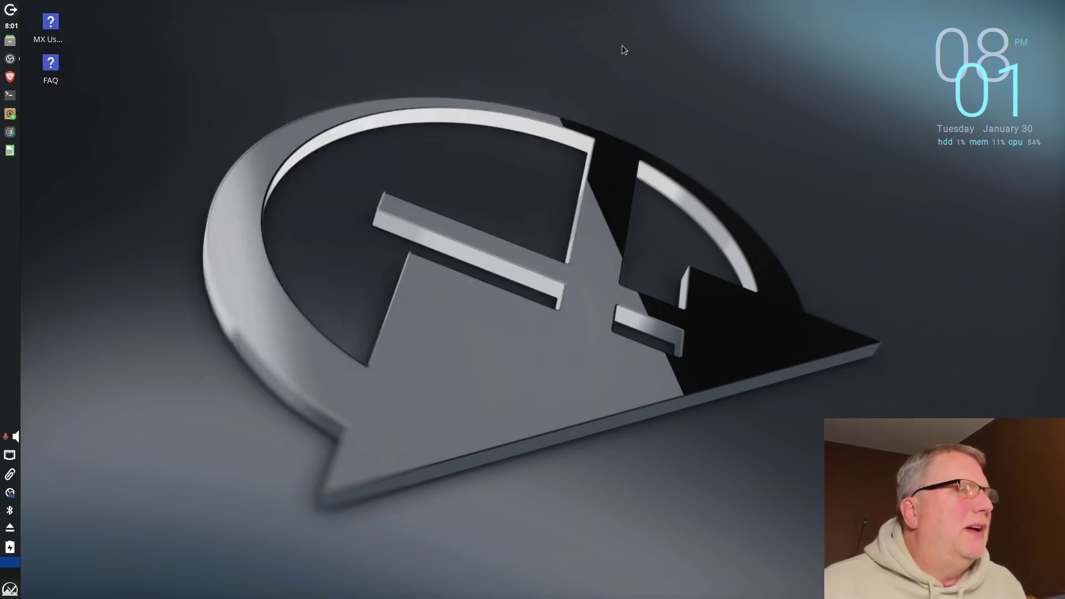
Switch to the Brave browser, review DistroWatch's page hit ranking and MX Linux 23.2 release news, and close the browser
mouse_move(16, 66)
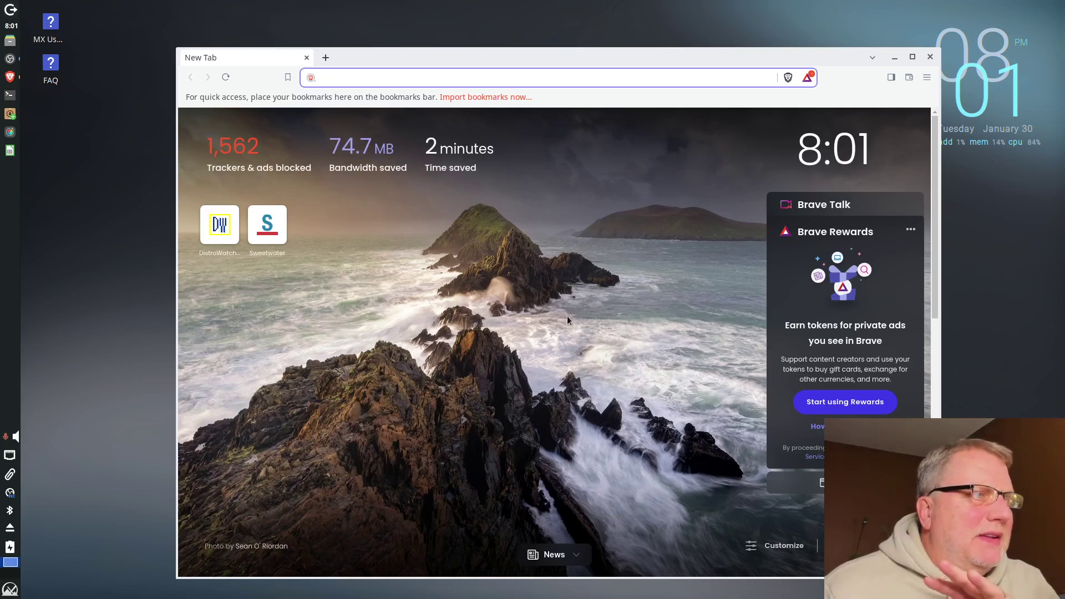
click(221, 225)
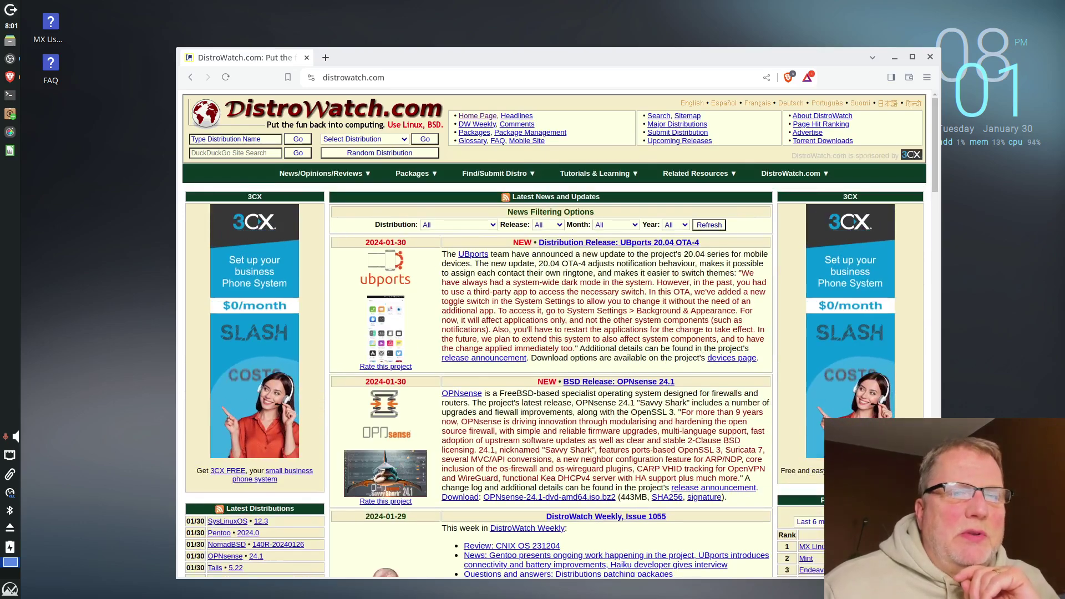
scroll(768, 433, down, 4)
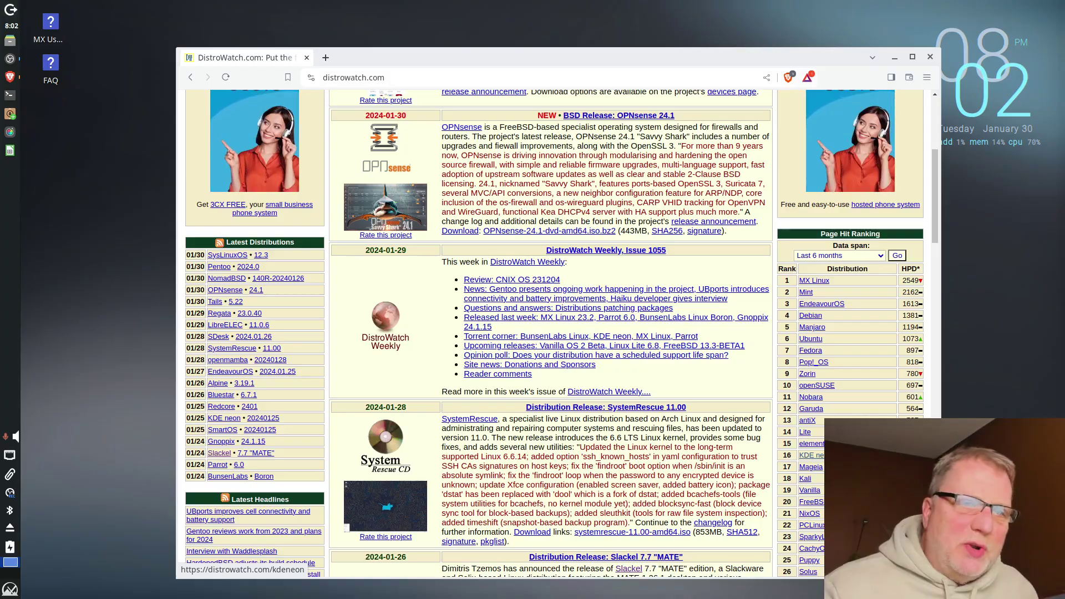
scroll(822, 466, down, 10)
scroll(819, 477, down, 7)
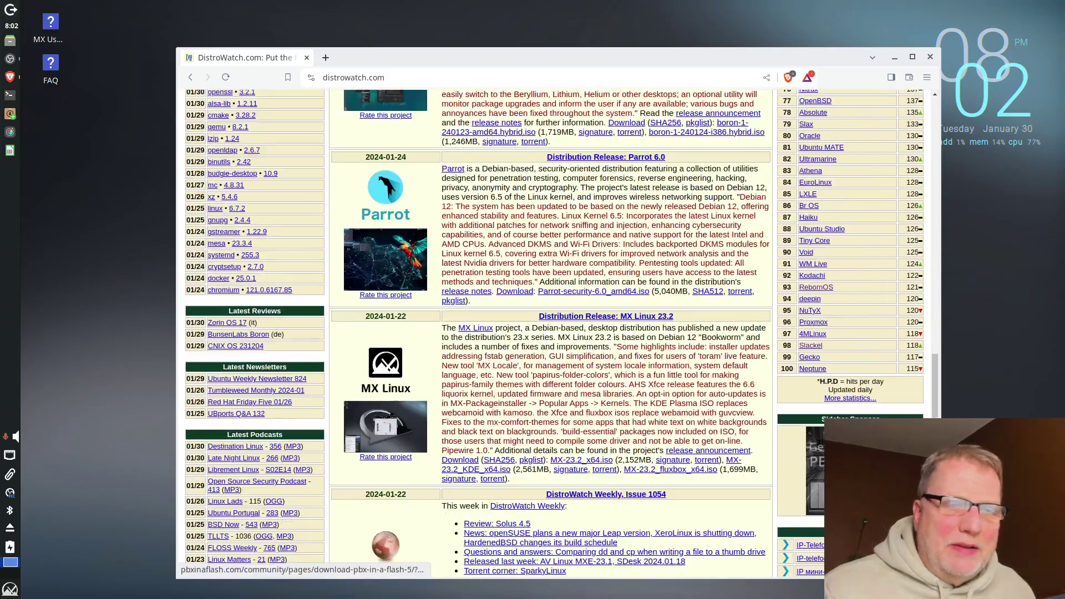
scroll(818, 489, up, 12)
scroll(819, 490, up, 5)
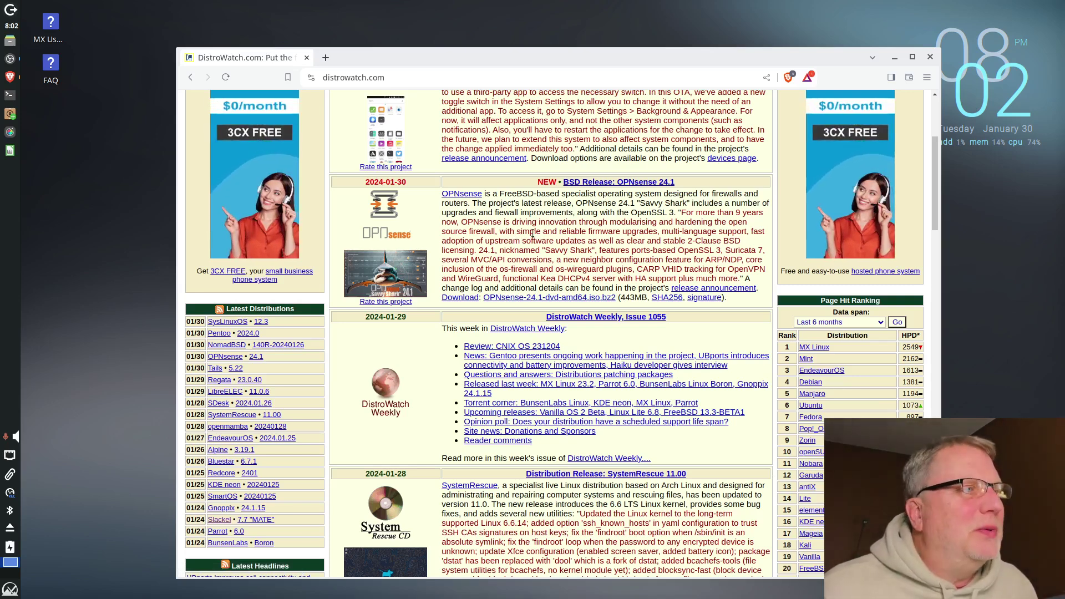
scroll(430, 291, up, 3)
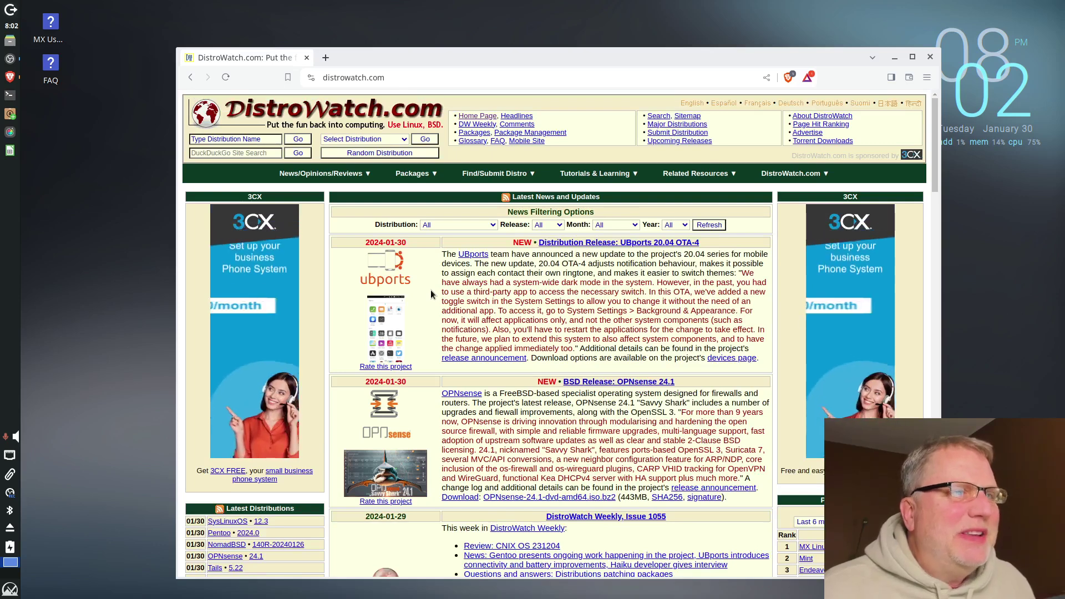
click(930, 57)
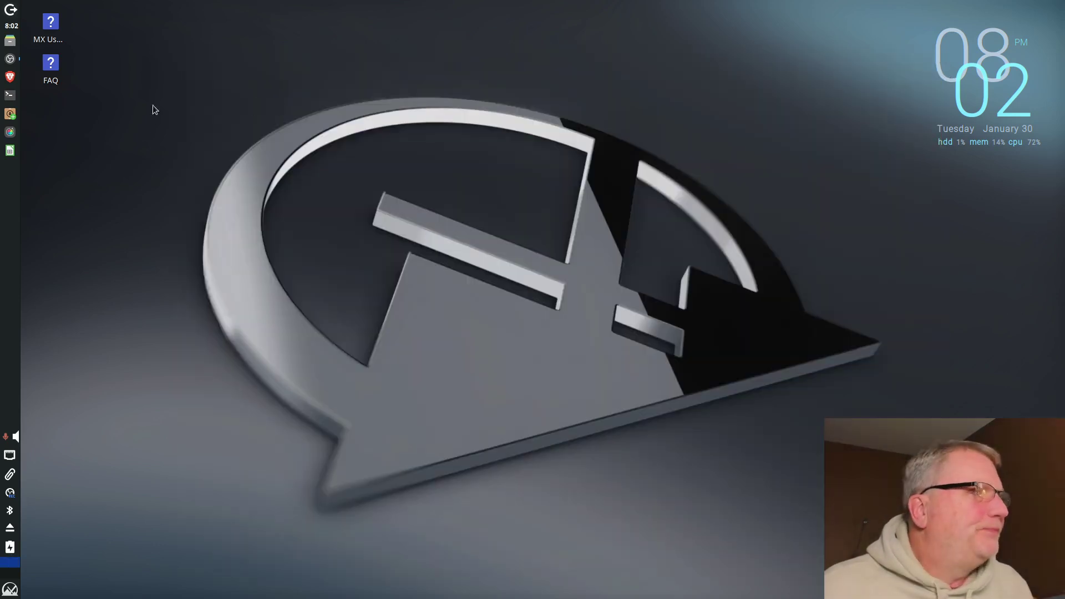
Open a terminal window and review the options of its dock launcher without changing any
click(11, 102)
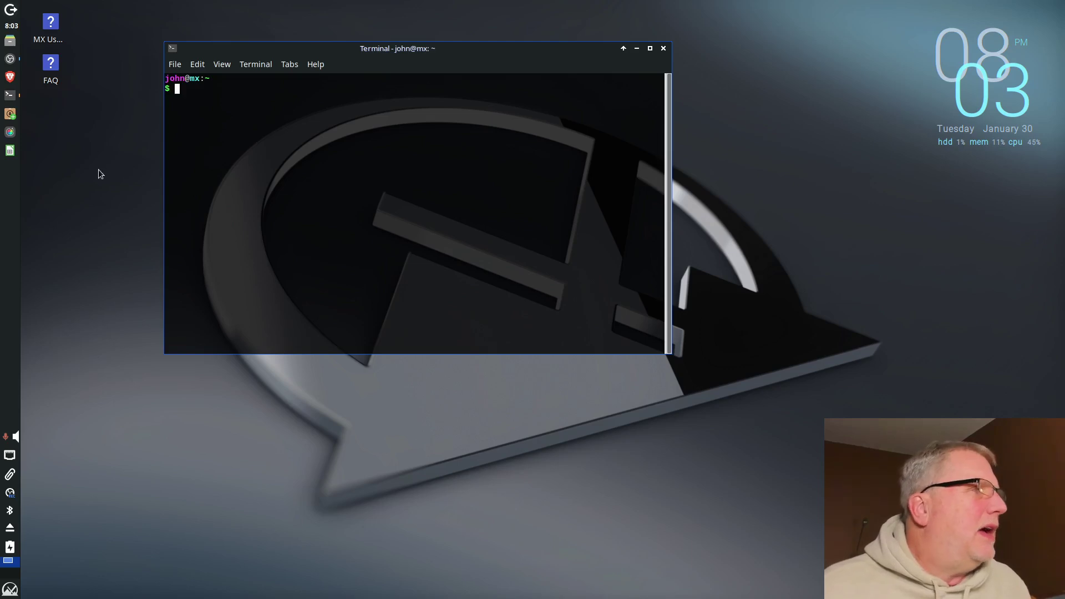
right_click(12, 102)
click(74, 97)
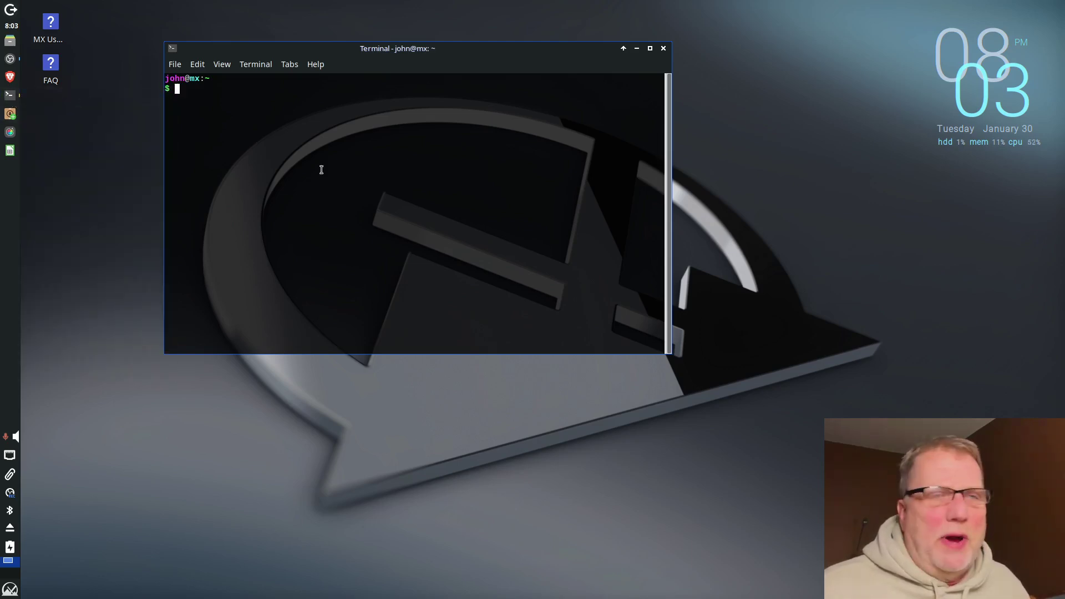
right_click(11, 101)
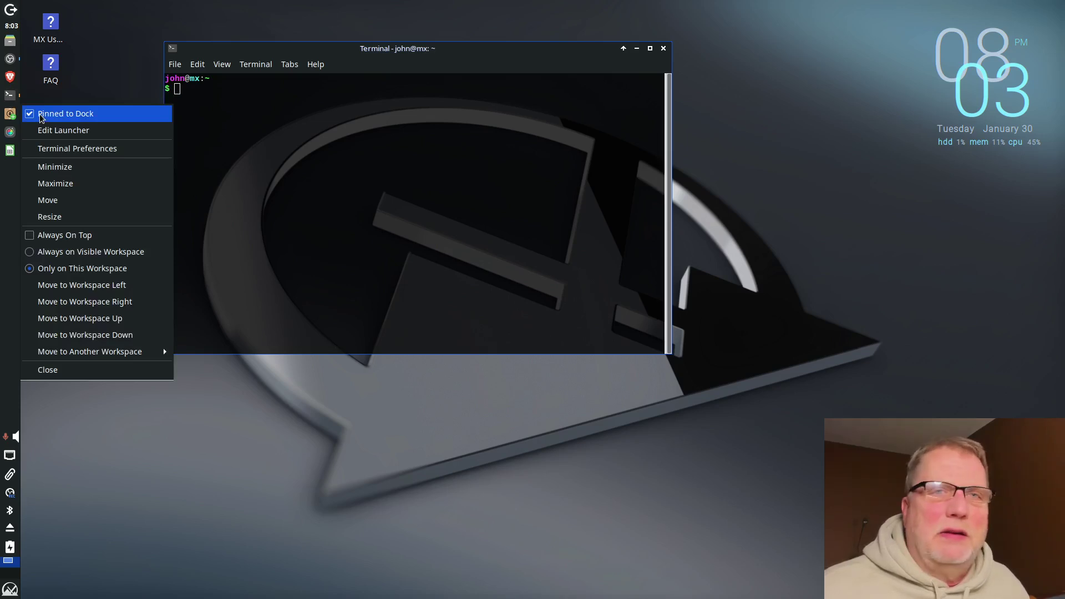
click(91, 82)
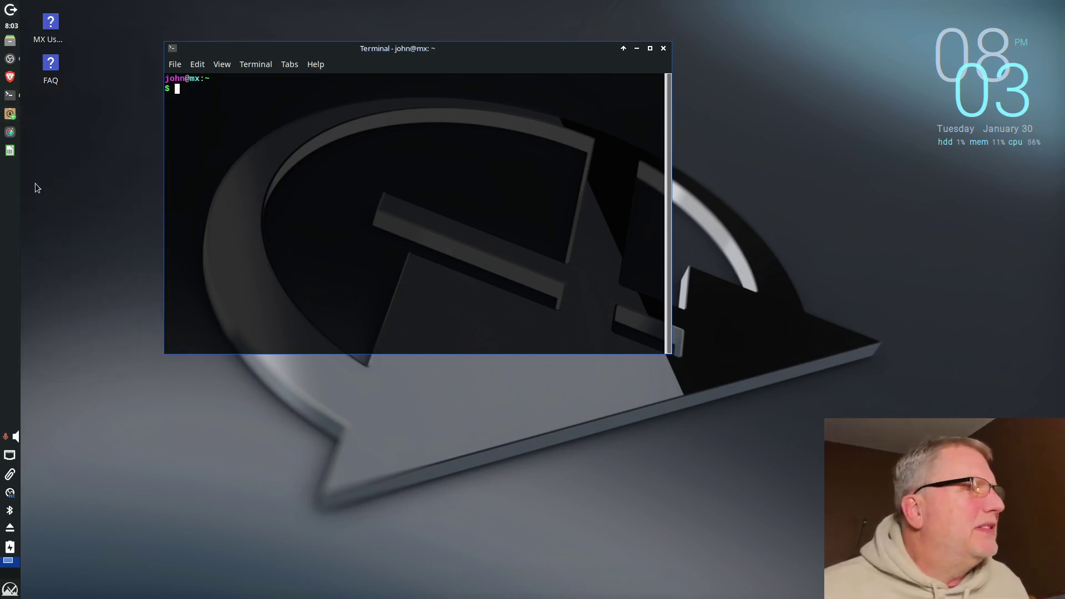
Open MX Package Installer, close the terminal window, and search the popular applications for "brave" to view the Browser category
click(10, 118)
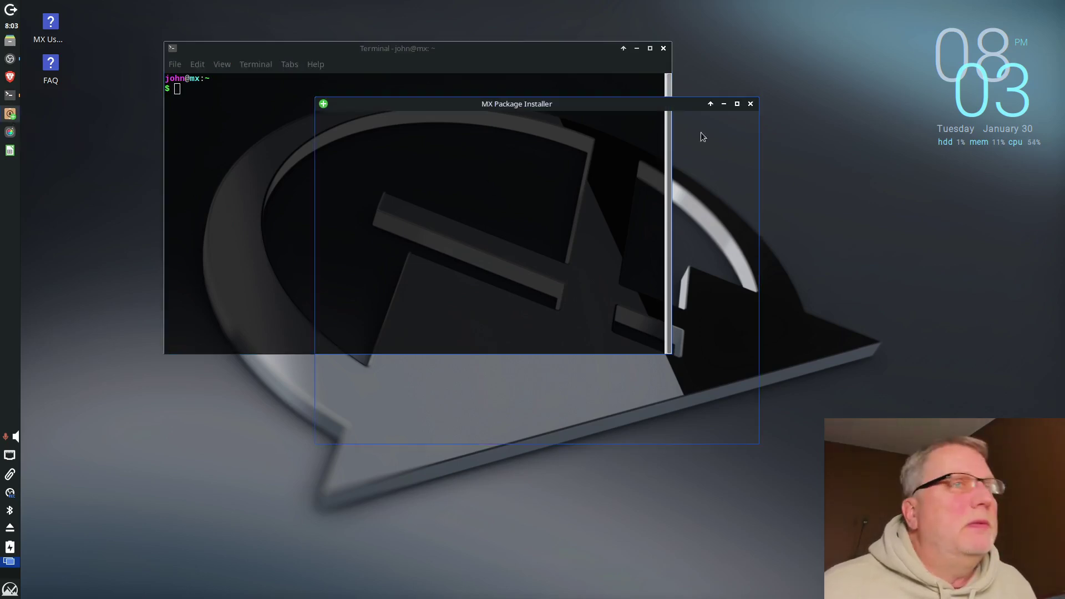
click(664, 48)
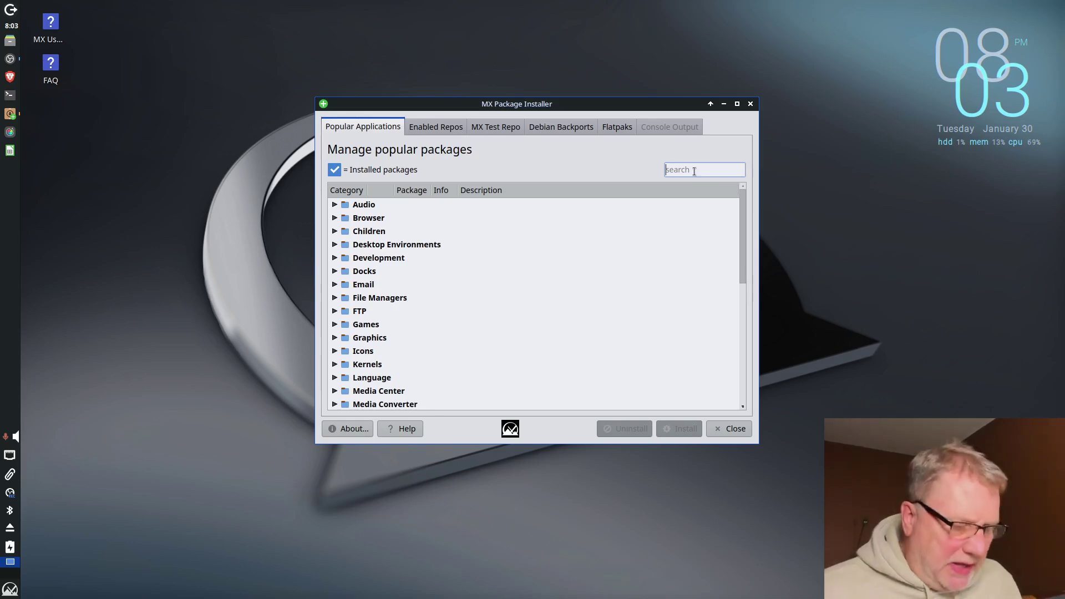
text(b)
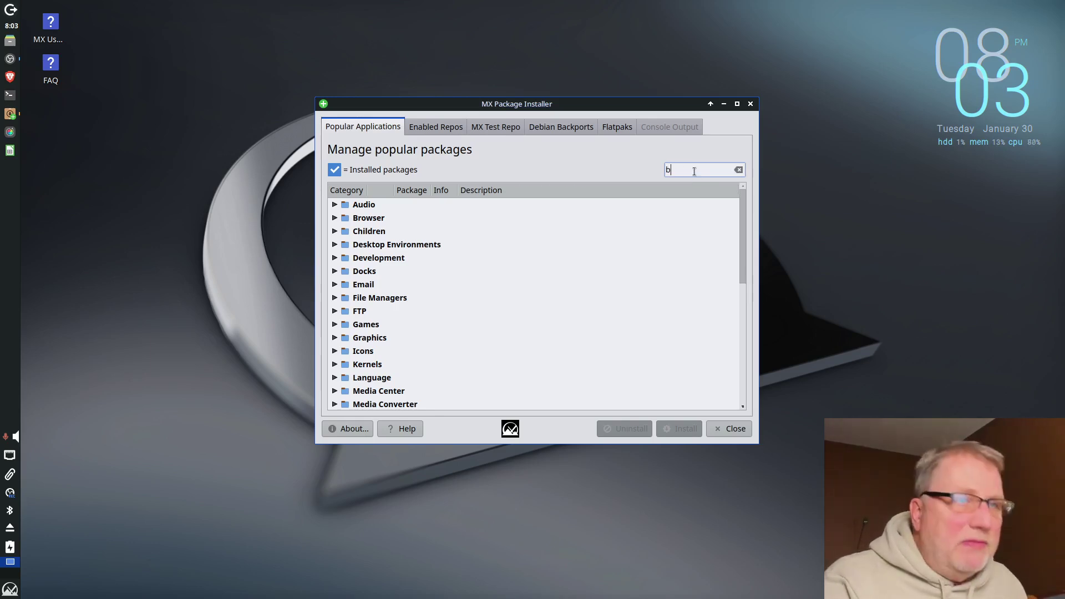
text(rave)
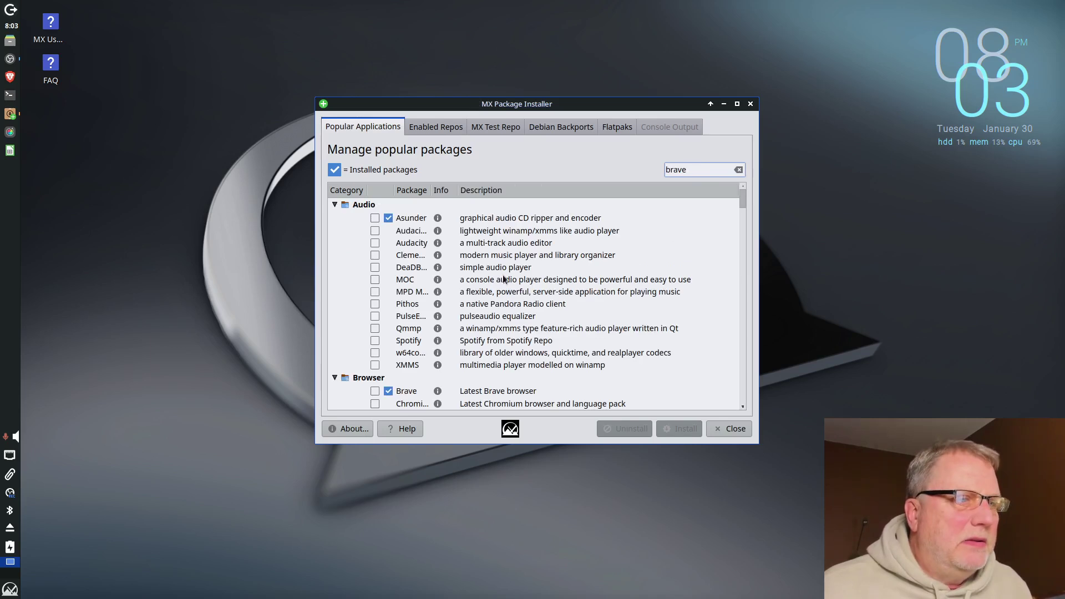
scroll(503, 280, down, 3)
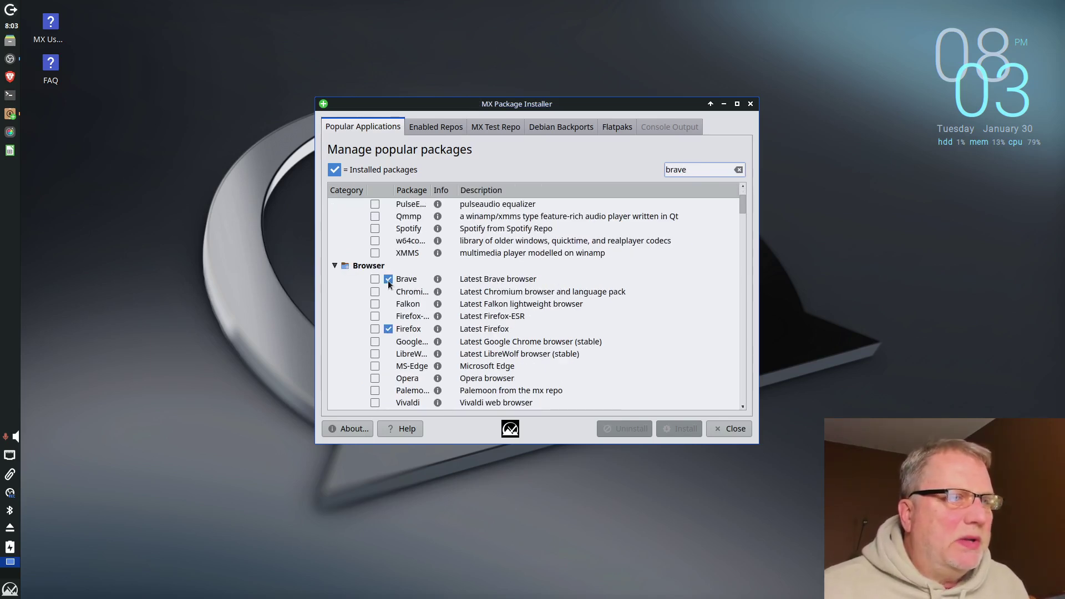
Uninstall the Firefox package, authenticating with the account password, and accept the package removal through to completion
click(374, 329)
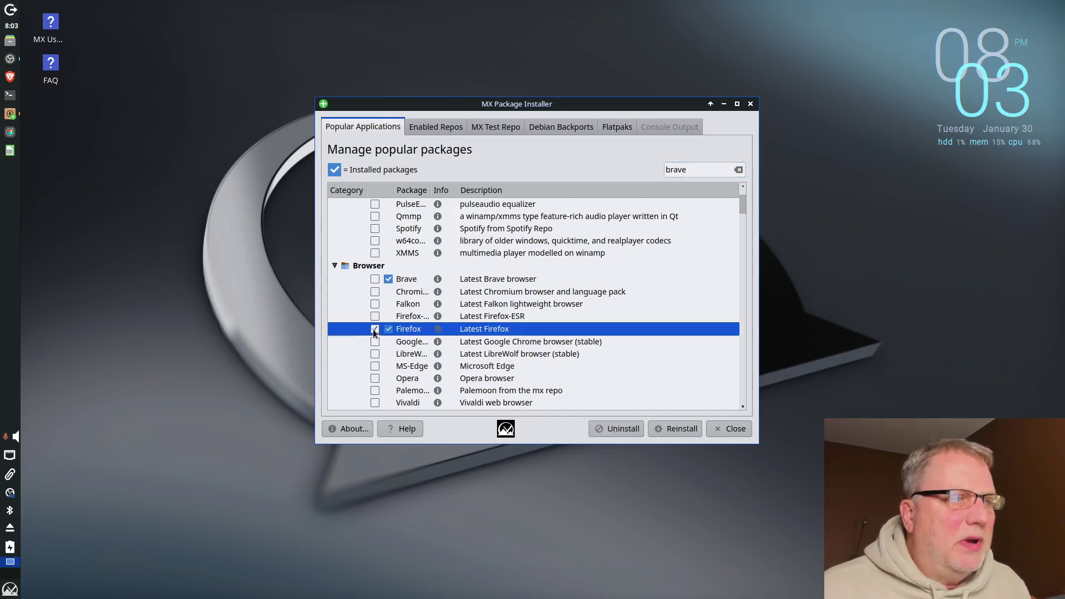
click(607, 428)
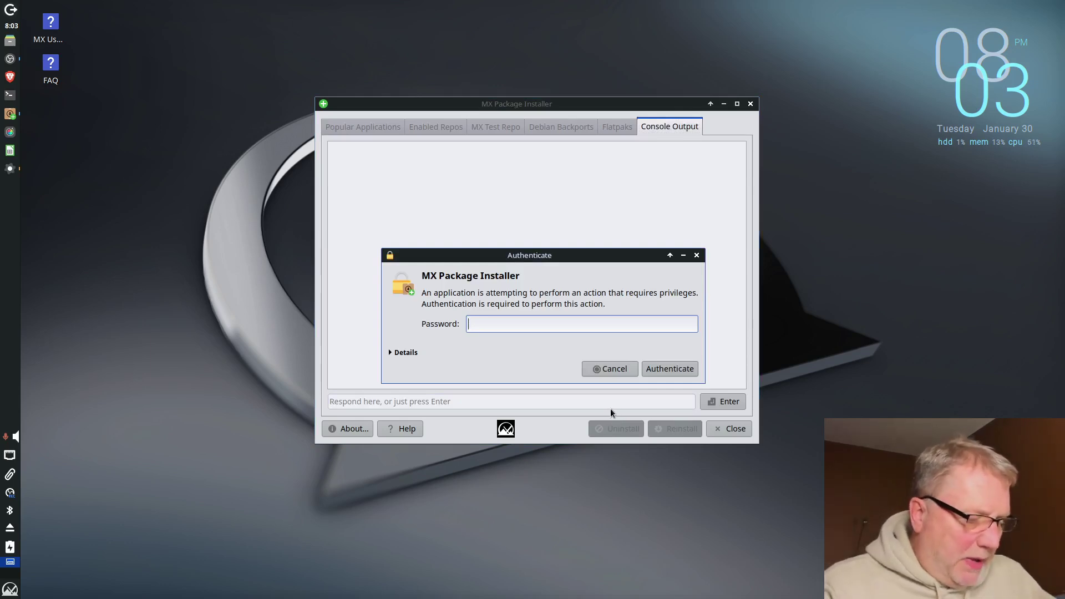
text(•••••••••••••)
key(Return)
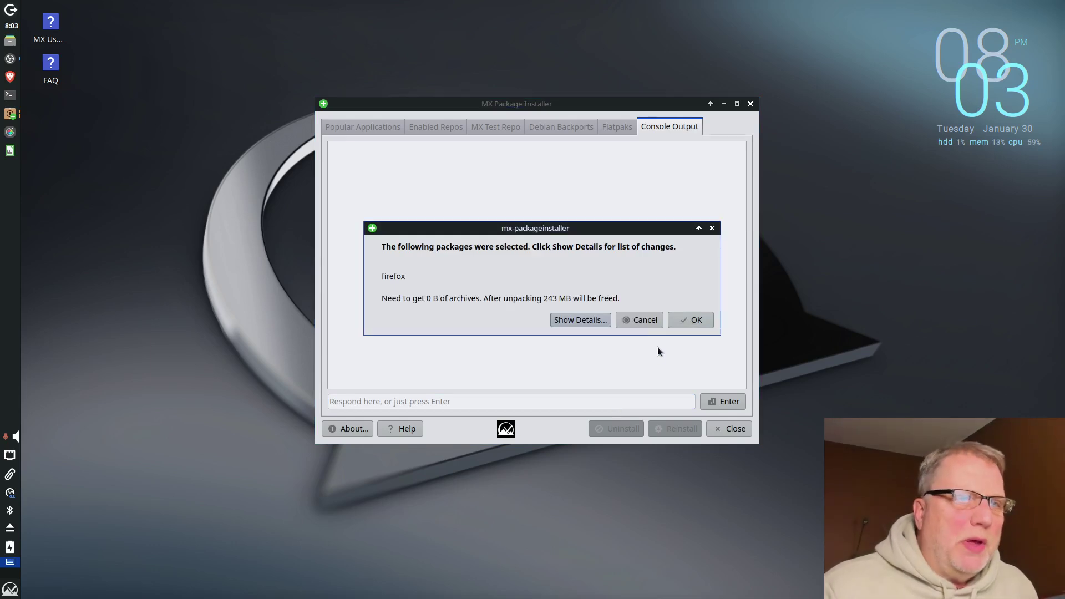
click(677, 320)
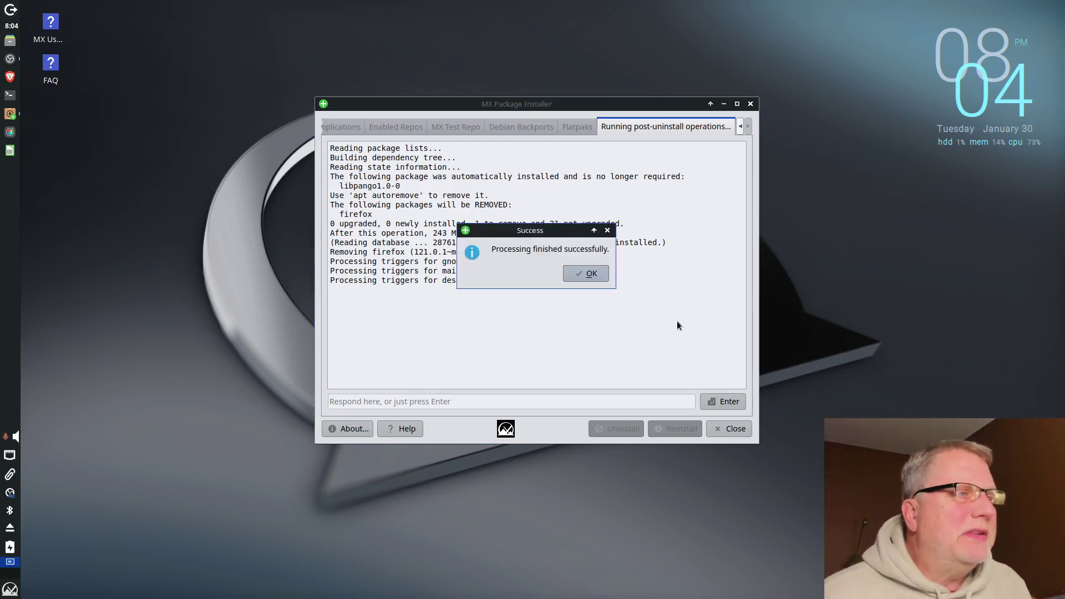
click(592, 275)
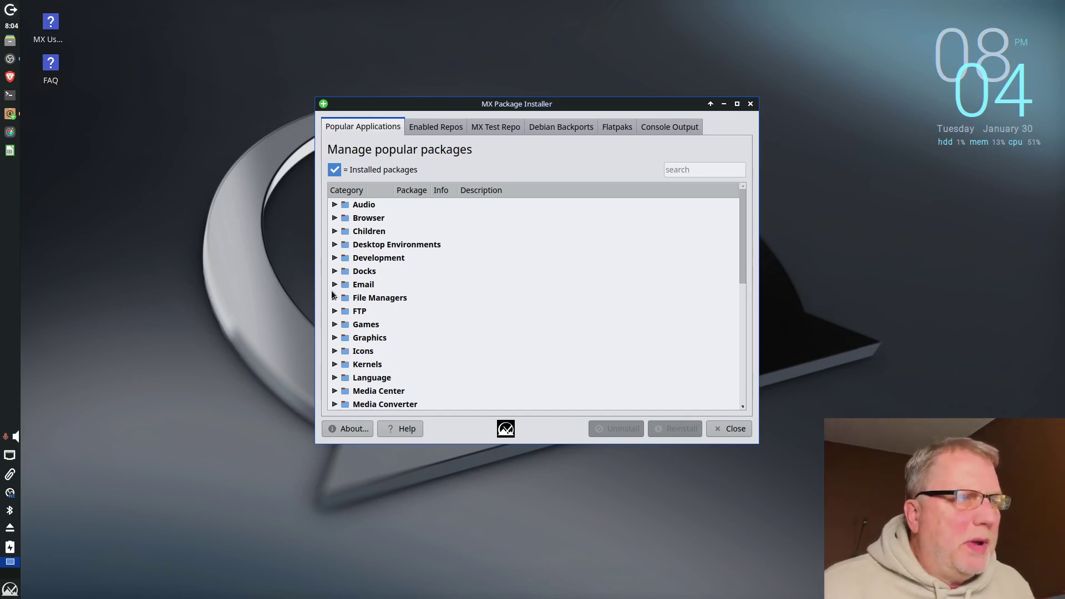
Review the packages offered under Docks and Desktop Environments, and close MX Package Installer
click(335, 272)
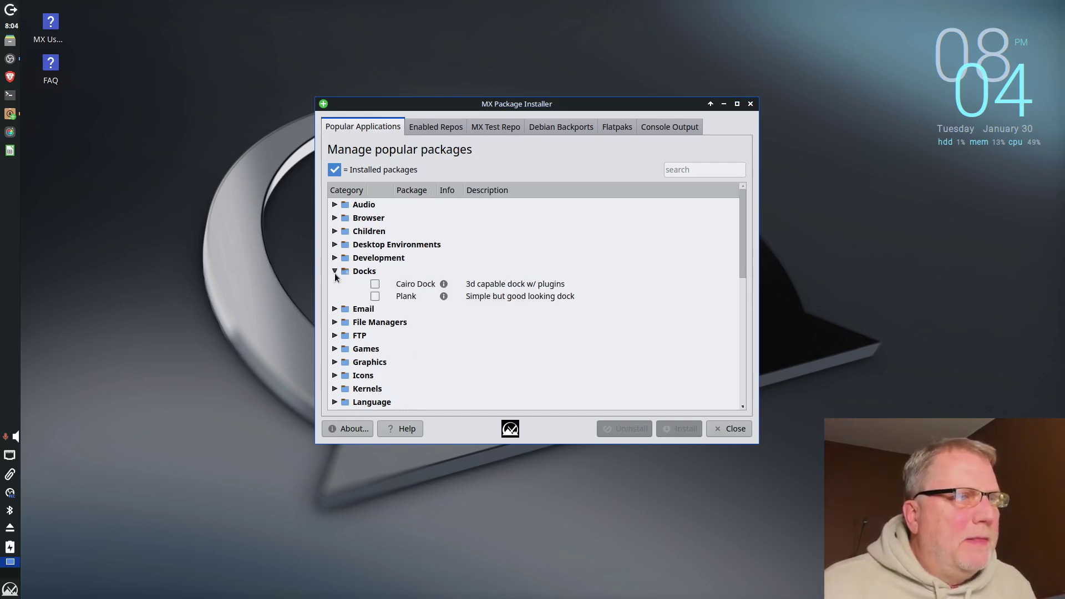
click(335, 272)
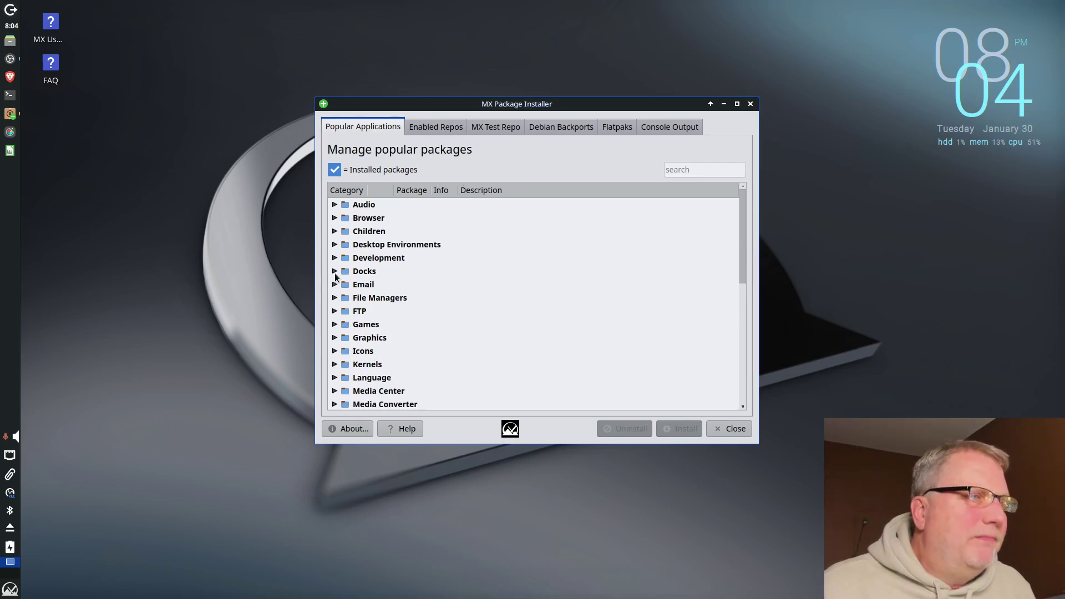
click(335, 246)
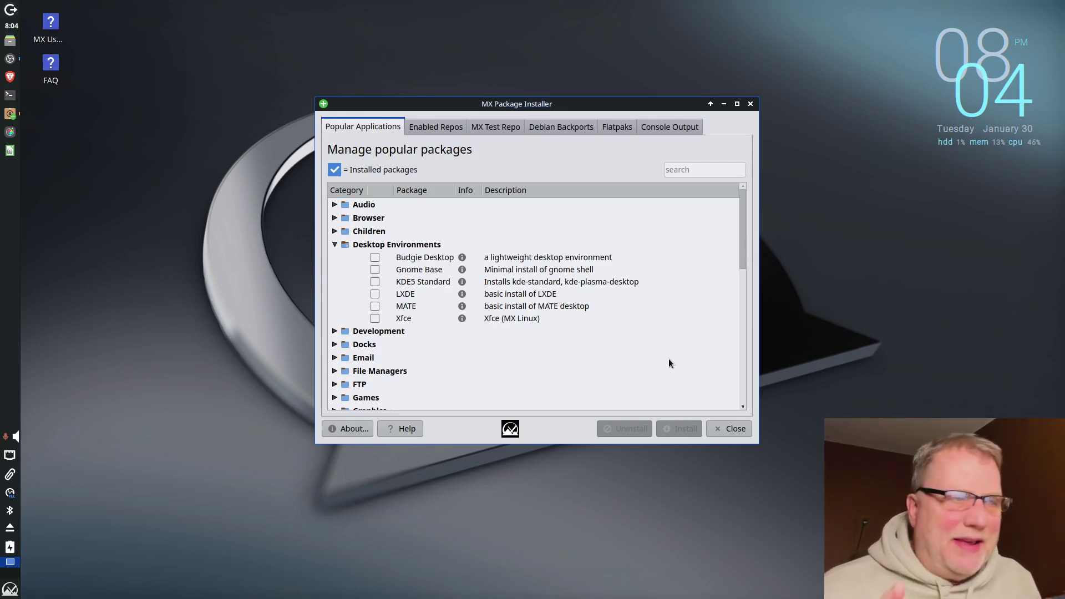
click(750, 105)
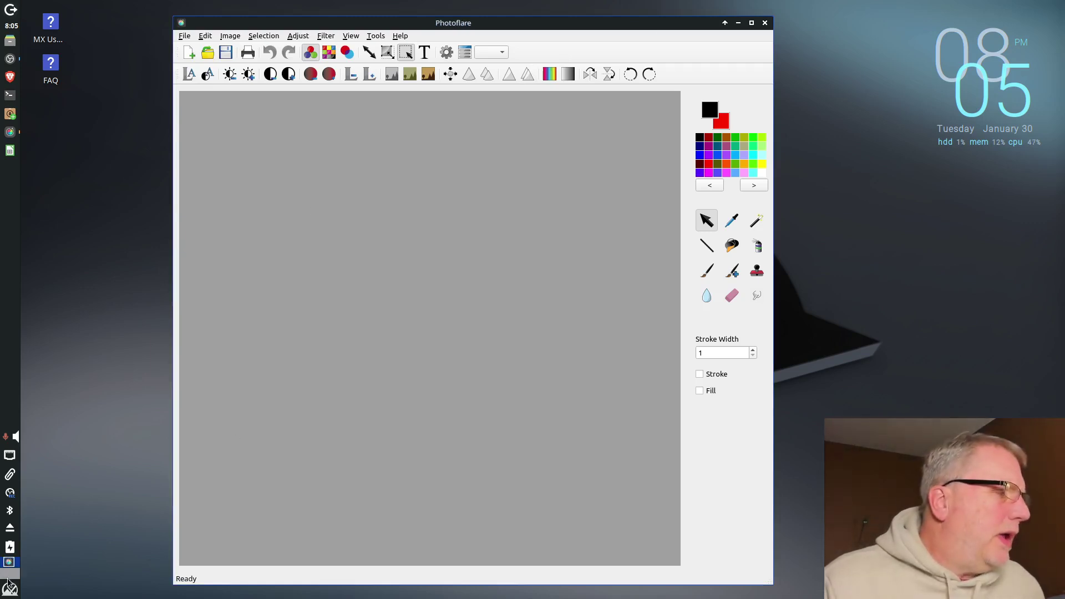
Close the Photoflare image editor, and view a blank LibreOffice Calc spreadsheet before closing it to reach the LibreOffice start center
click(141, 232)
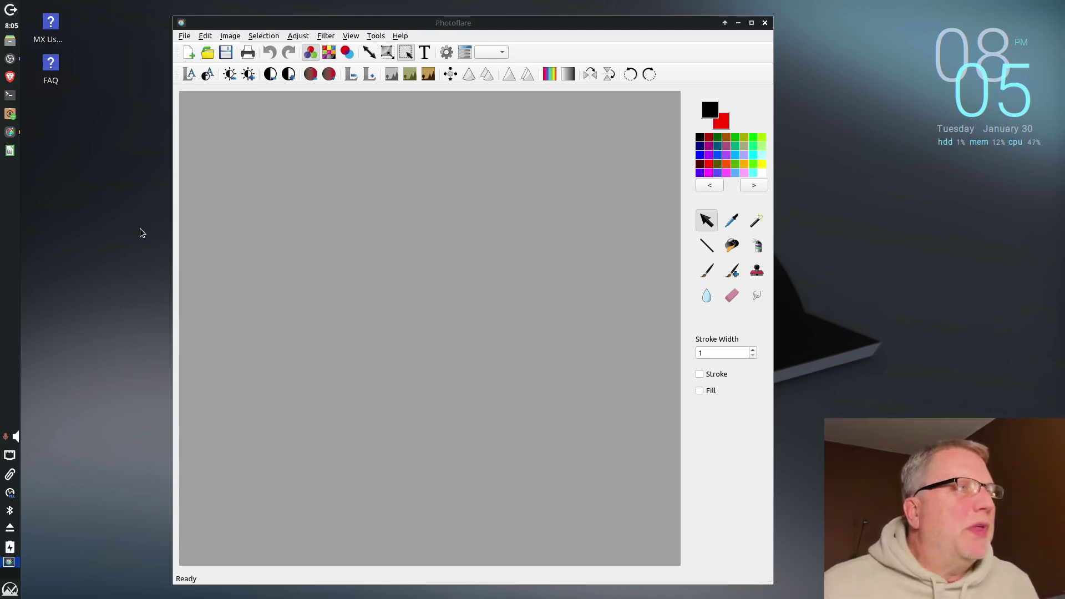
click(764, 23)
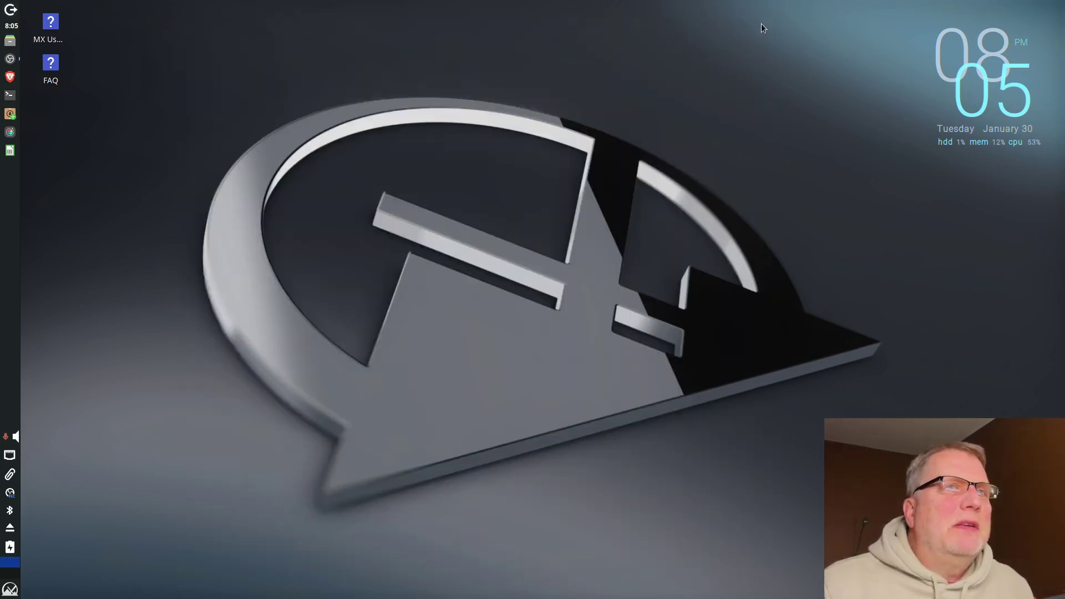
click(11, 152)
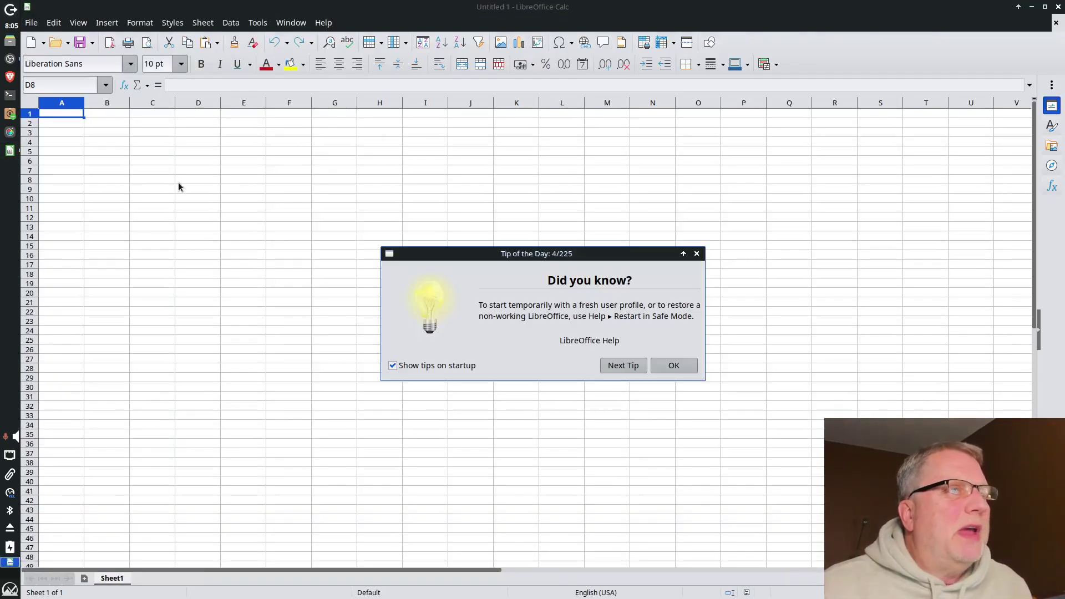
click(661, 365)
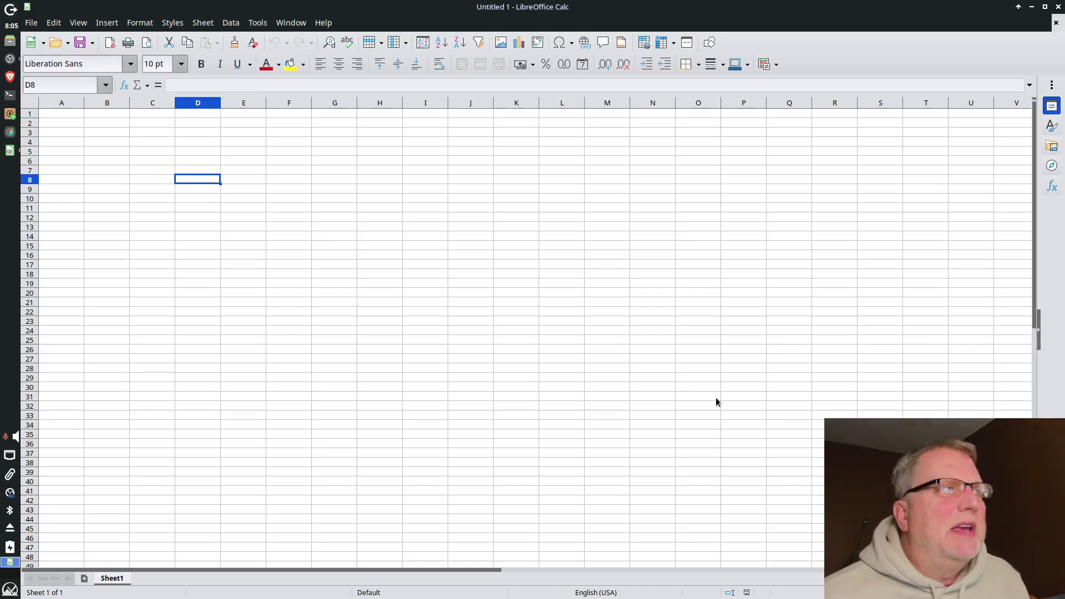
click(1057, 23)
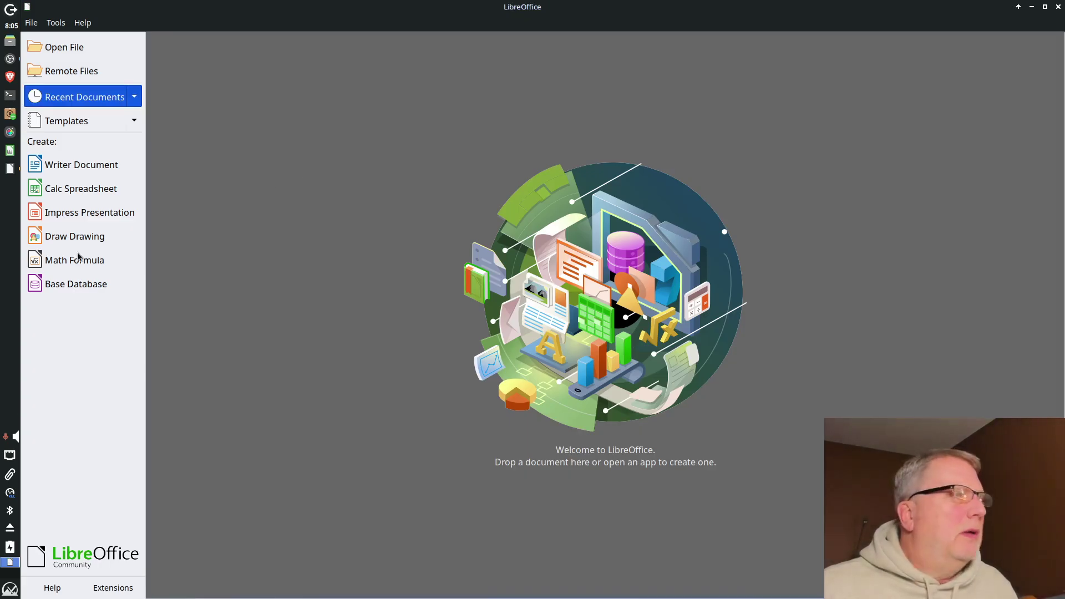
Create an Impress presentation from the Candy template, view it, and close LibreOffice without saving
click(89, 223)
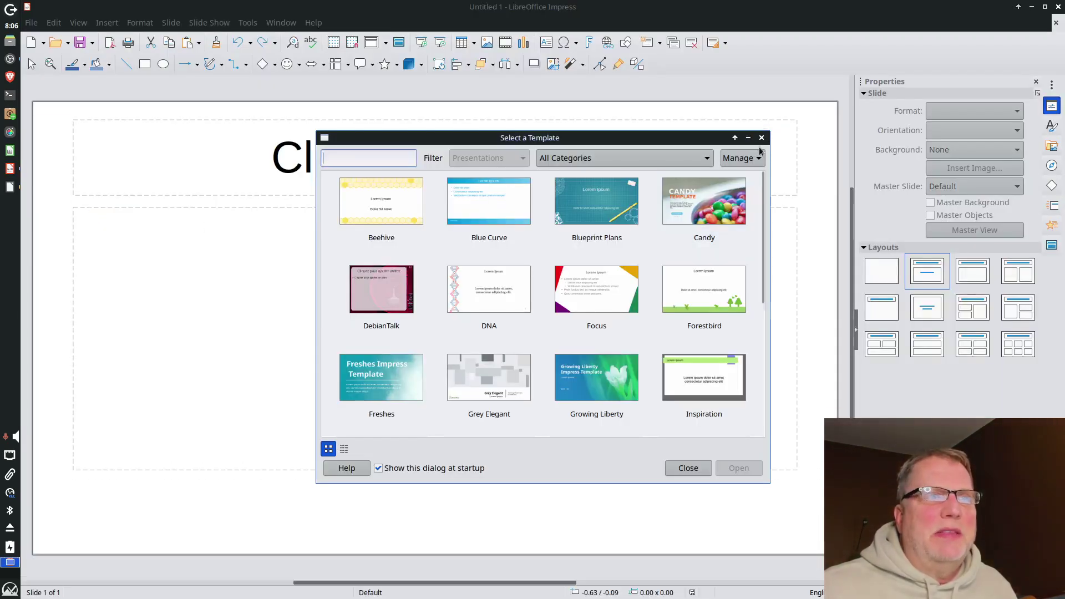
click(724, 218)
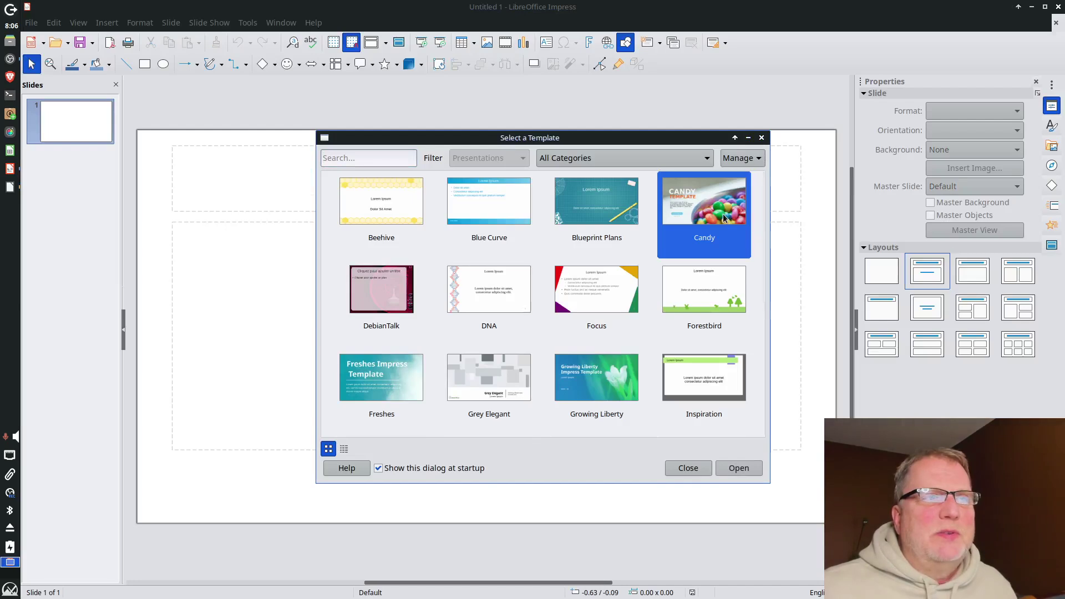
click(735, 469)
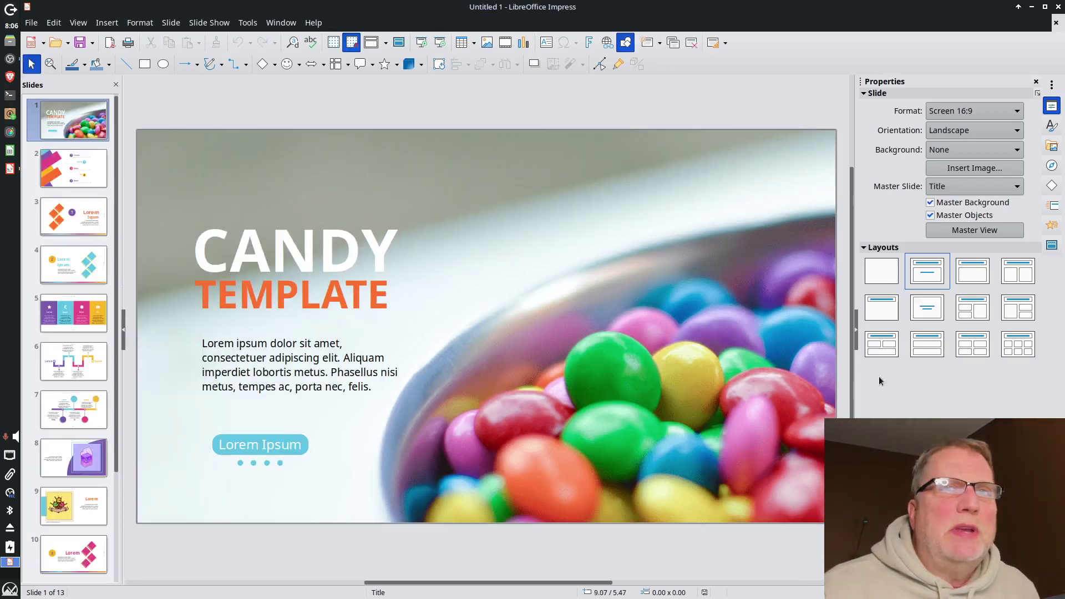
click(1059, 7)
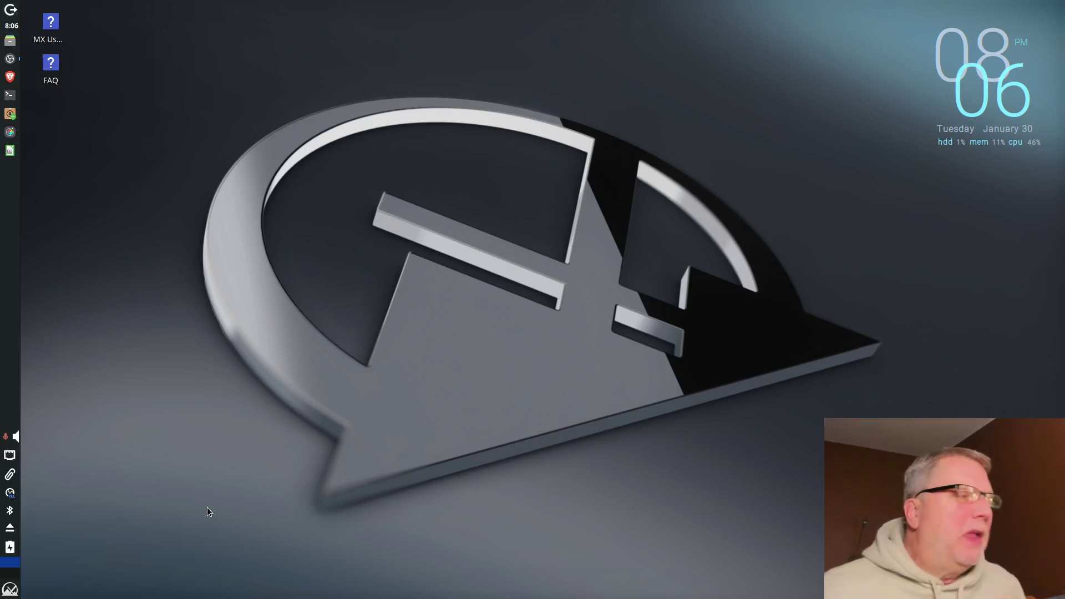
Open MX Tools, look through its Live, Maintenance, Setup, Software and Utilities sections, and close it
click(12, 592)
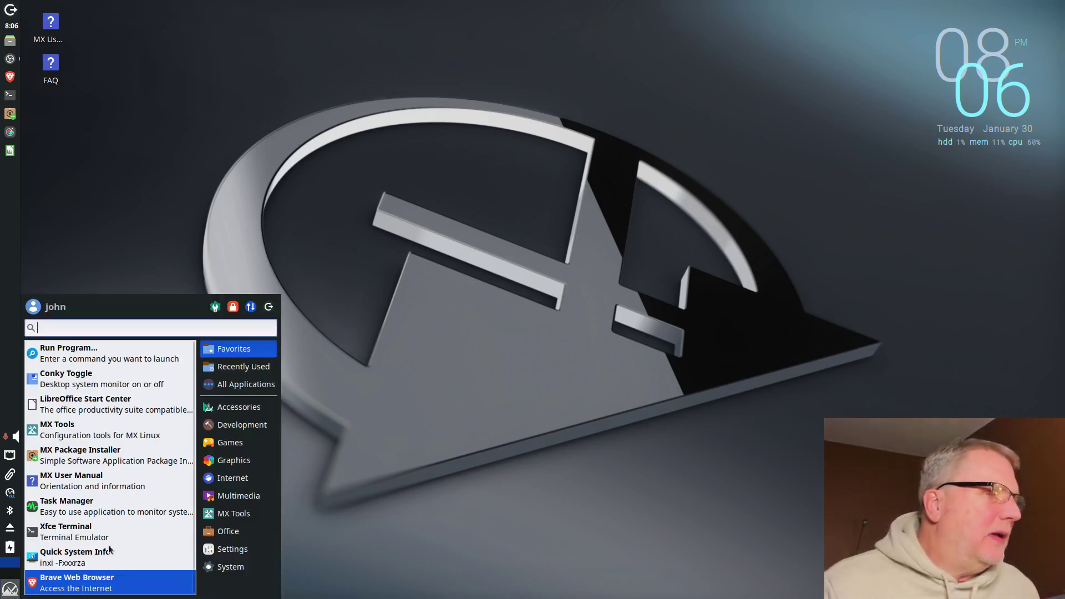
click(110, 435)
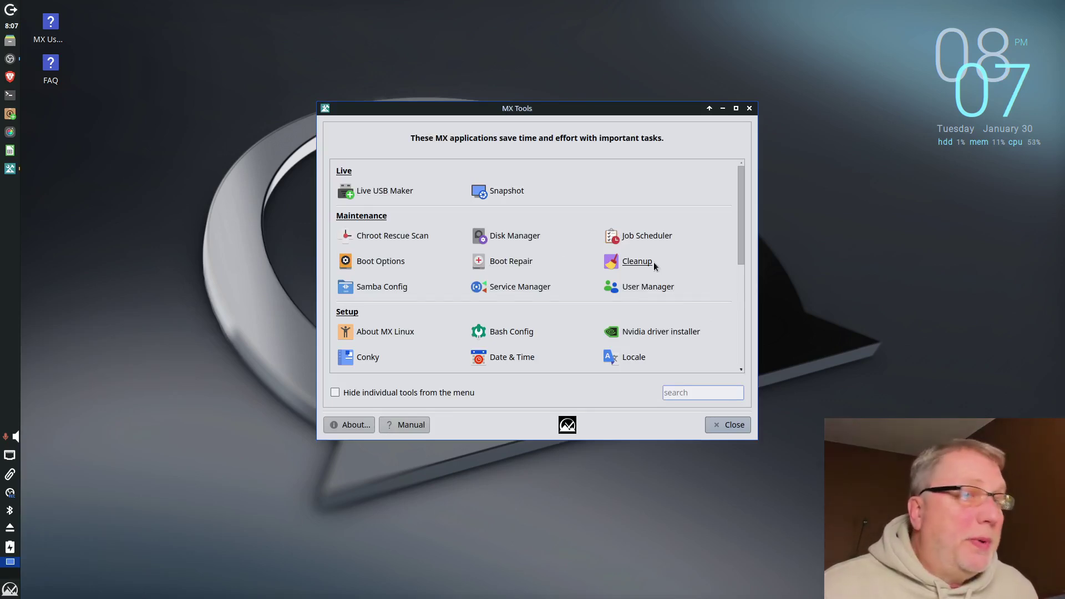
scroll(649, 282, down, 3)
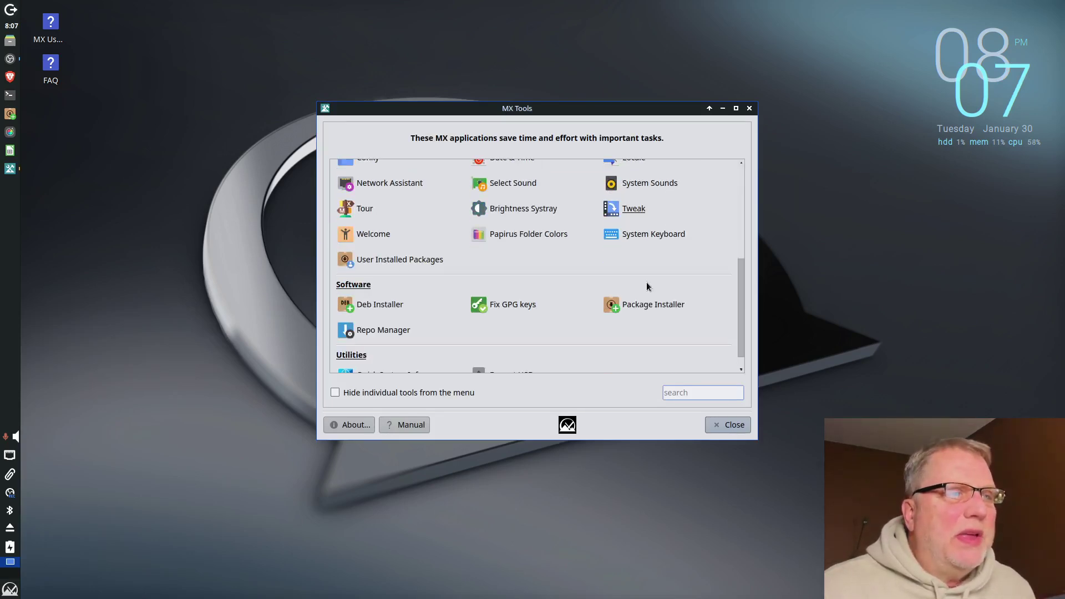
scroll(647, 283, down, 1)
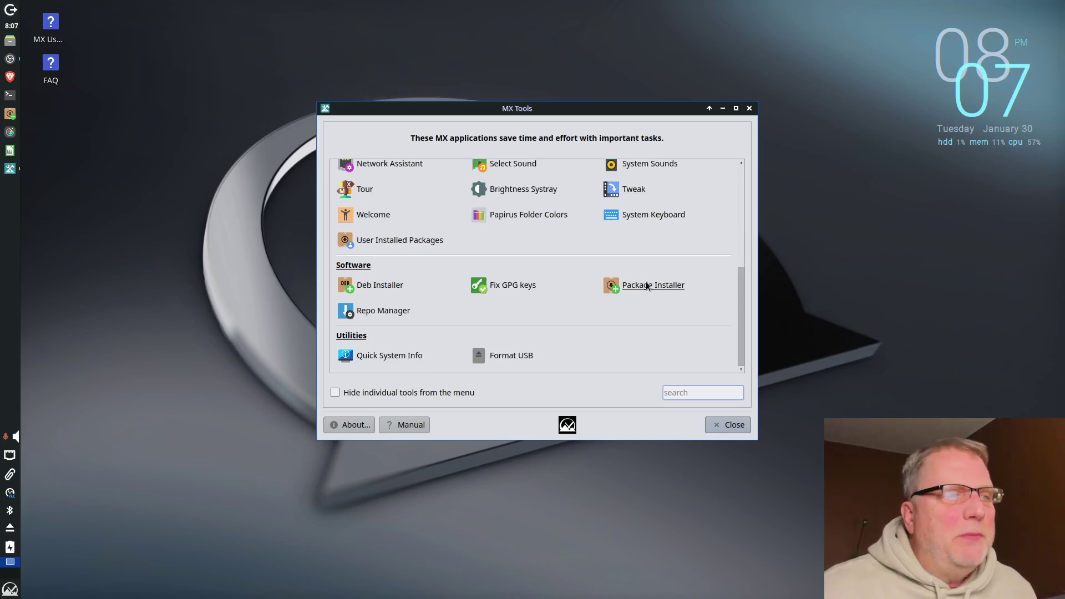
scroll(620, 311, up, 2)
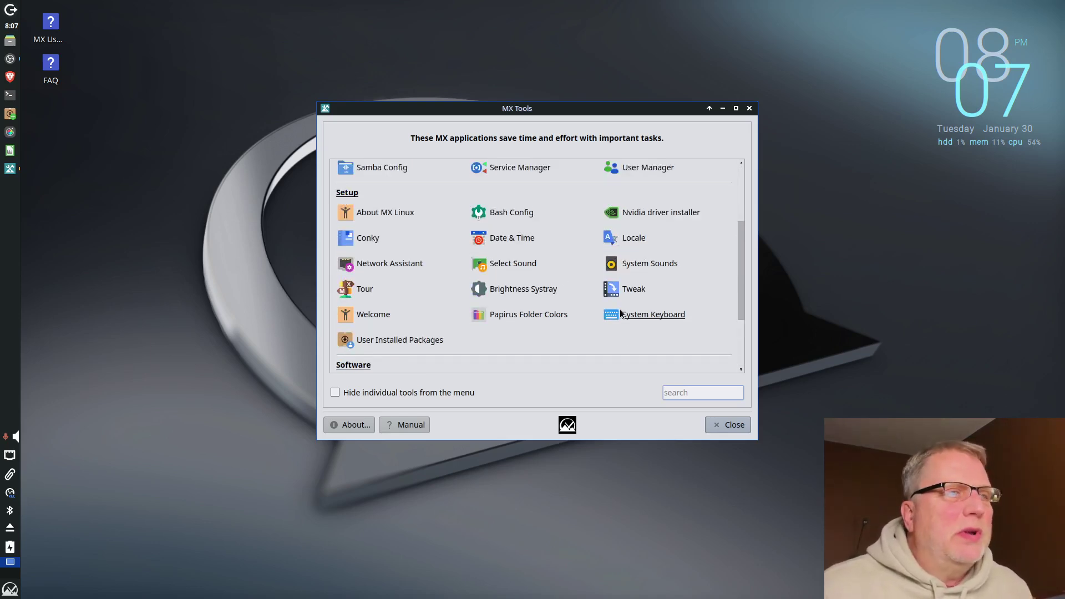
click(749, 108)
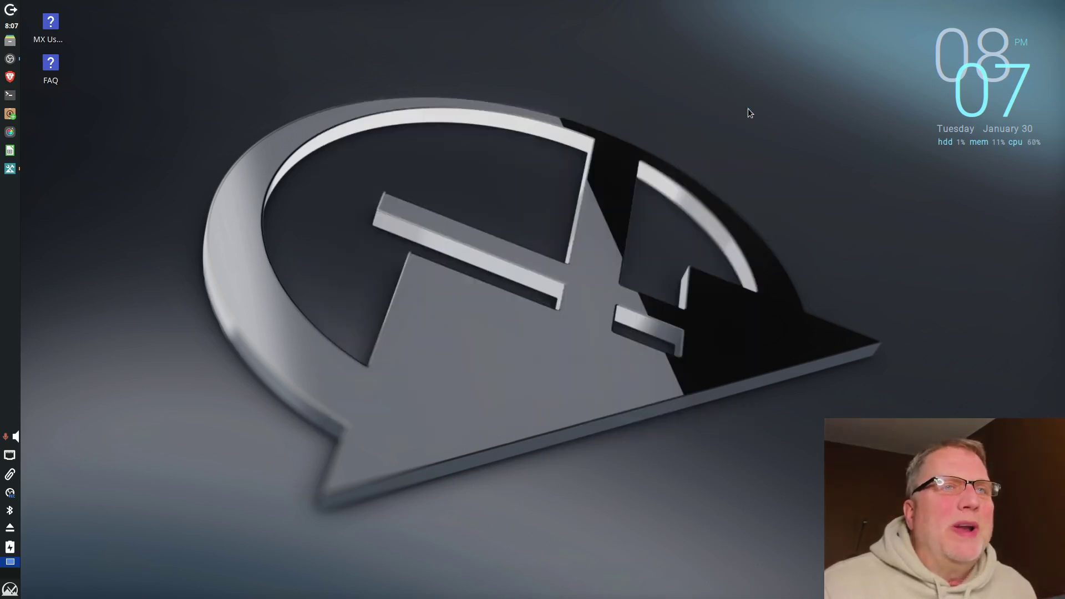
Look through the application categories offered from the desktop background, including Graphics, and compare them with the main application launcher's Internet category
right_click(178, 89)
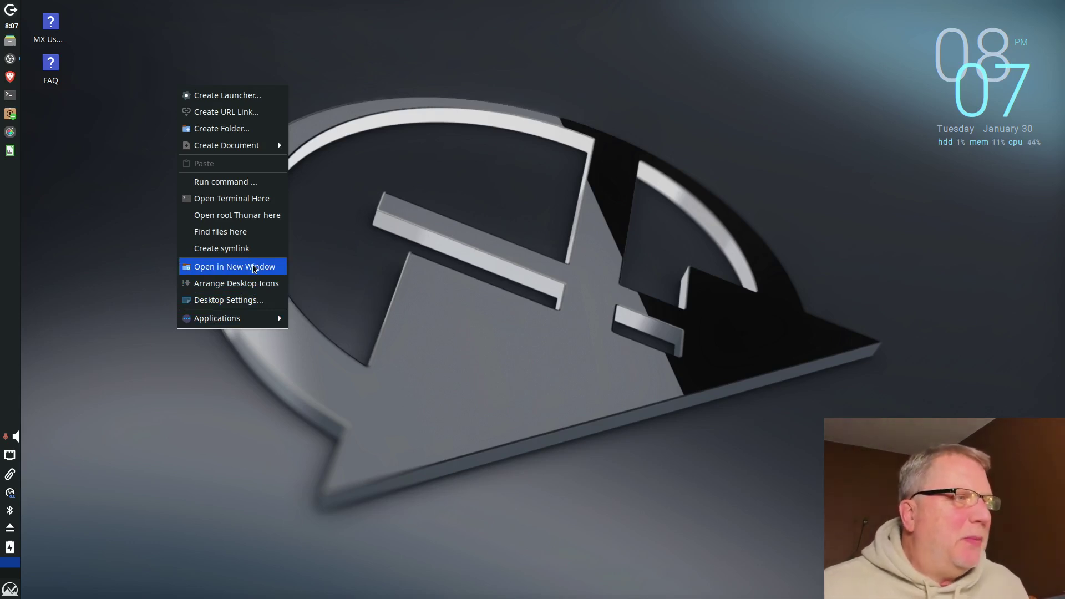
mouse_move(242, 318)
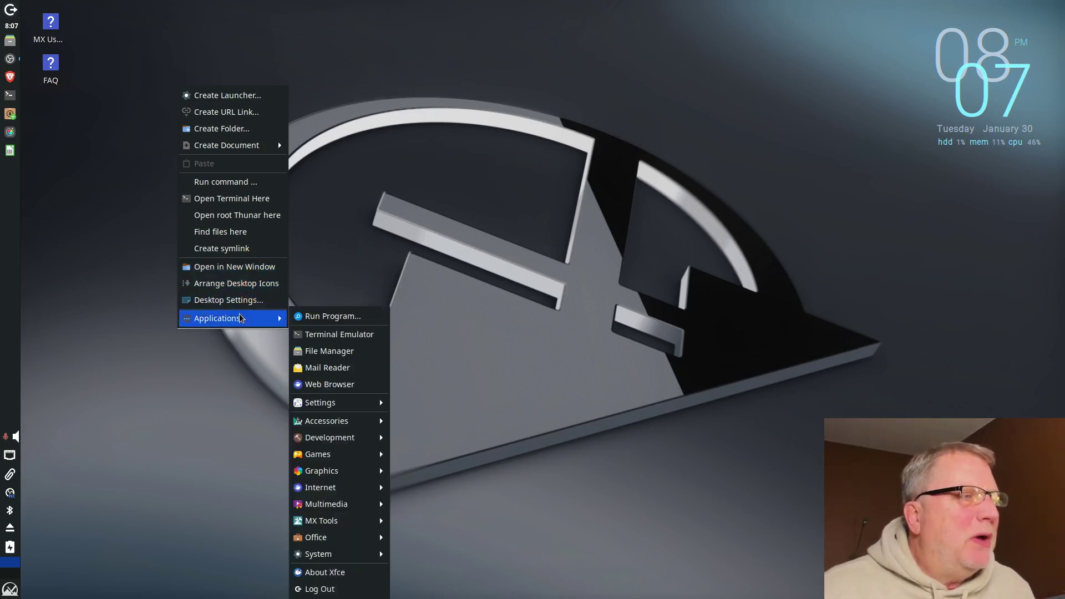
click(238, 32)
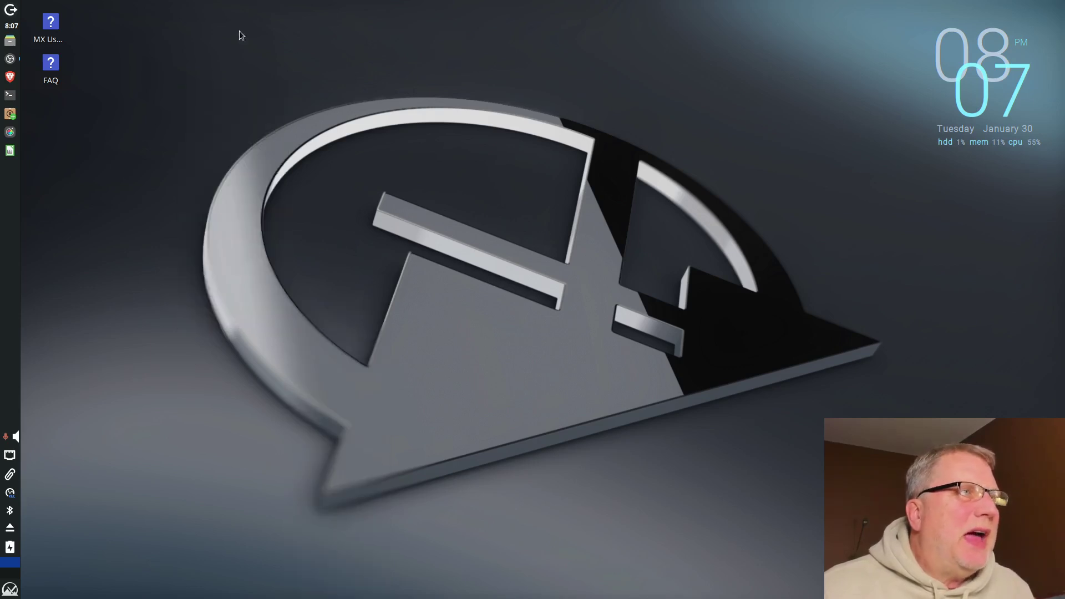
right_click(228, 32)
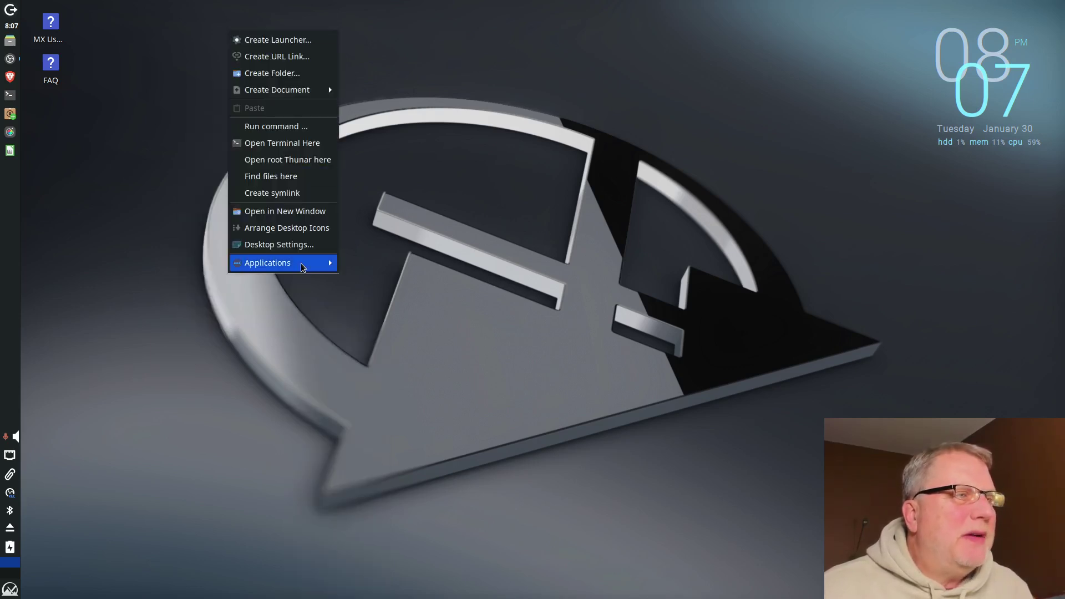
mouse_move(302, 267)
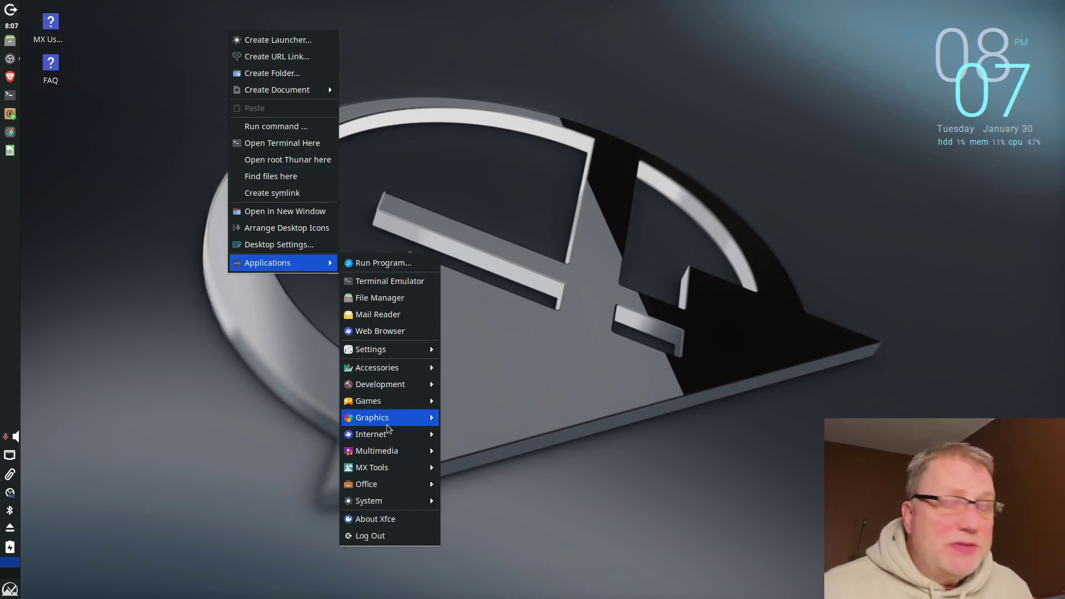
mouse_move(387, 426)
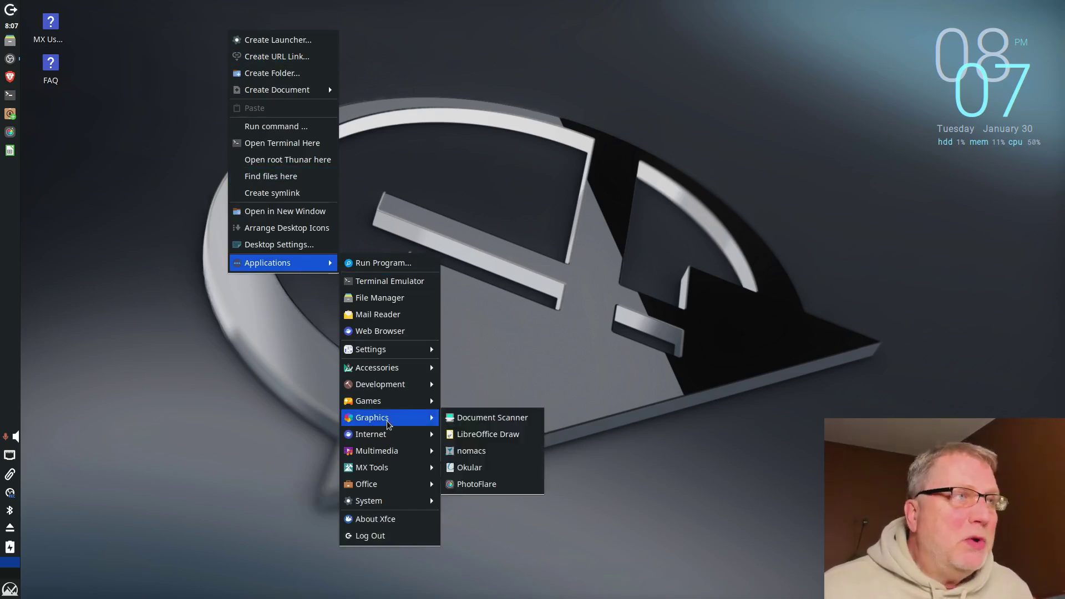
mouse_move(383, 466)
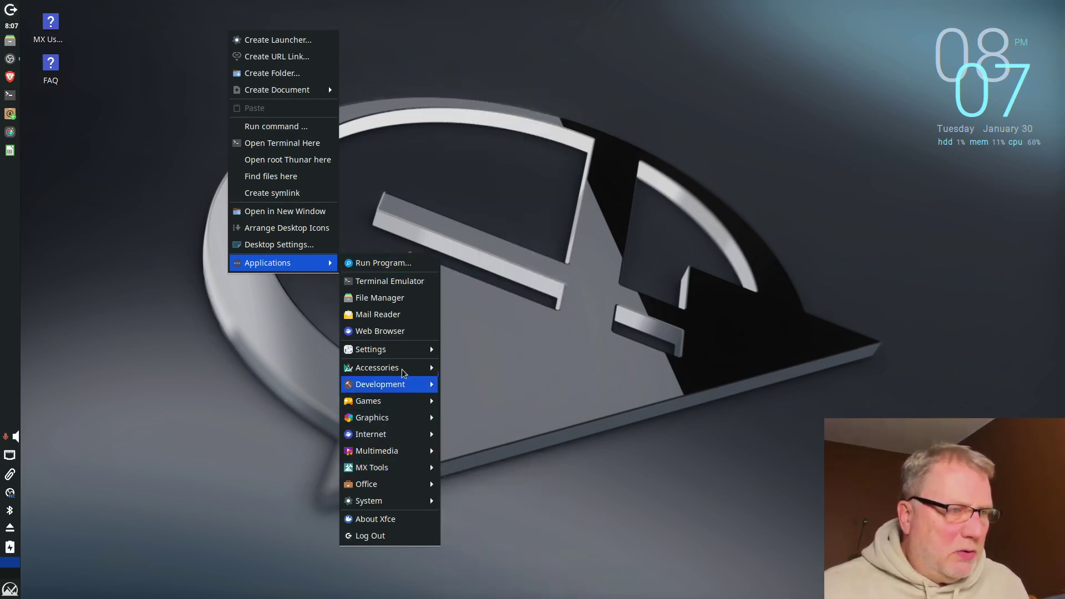
mouse_move(405, 371)
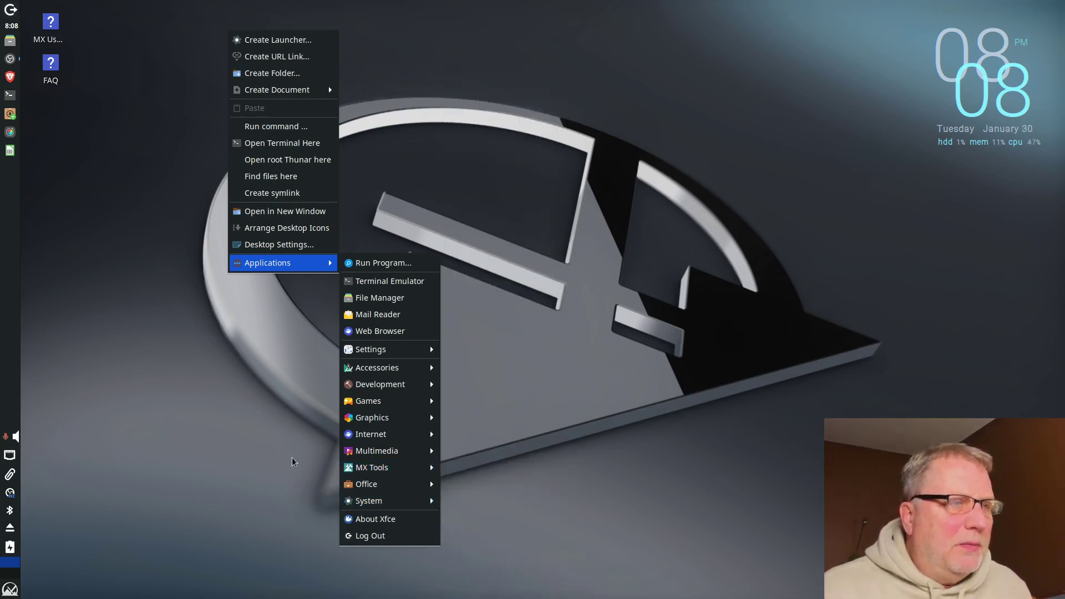
click(271, 366)
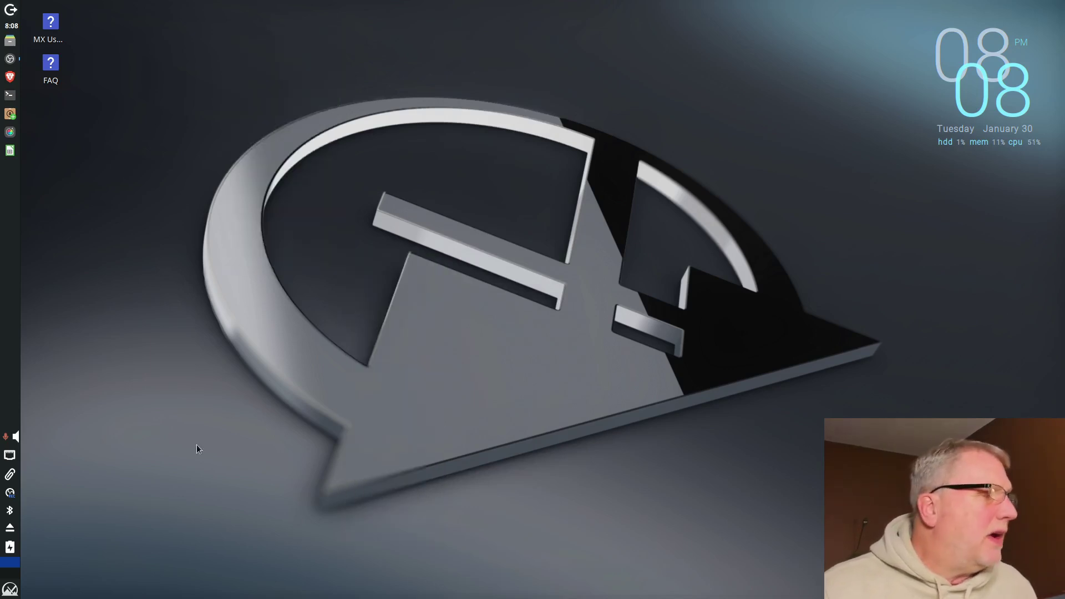
click(9, 590)
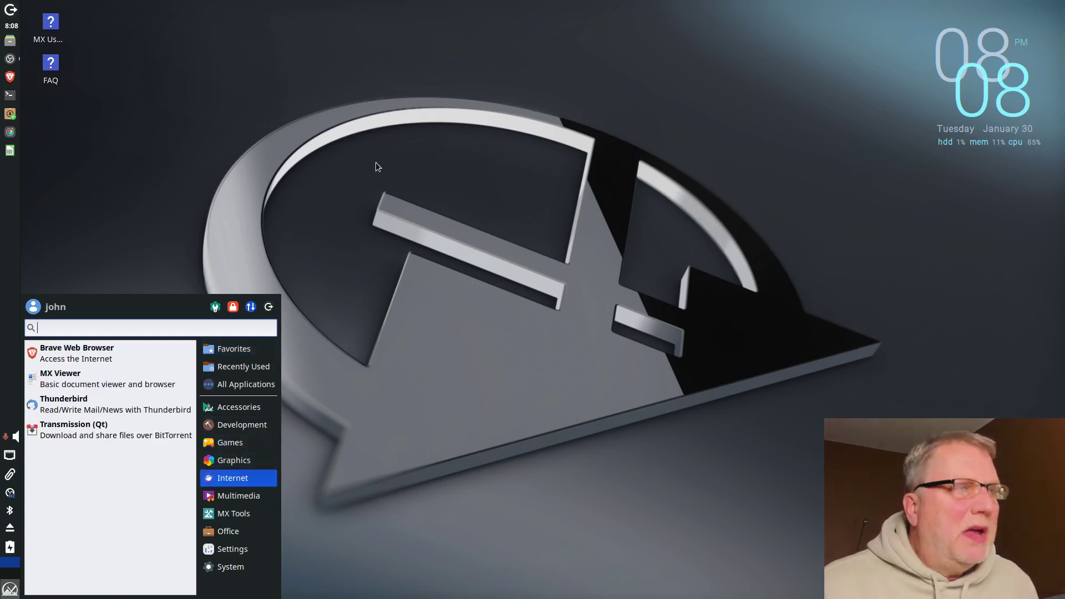
click(385, 159)
Open About Xfce from the desktop background, move its window toward the middle of the desktop to review the system details, and close it
right_click(233, 31)
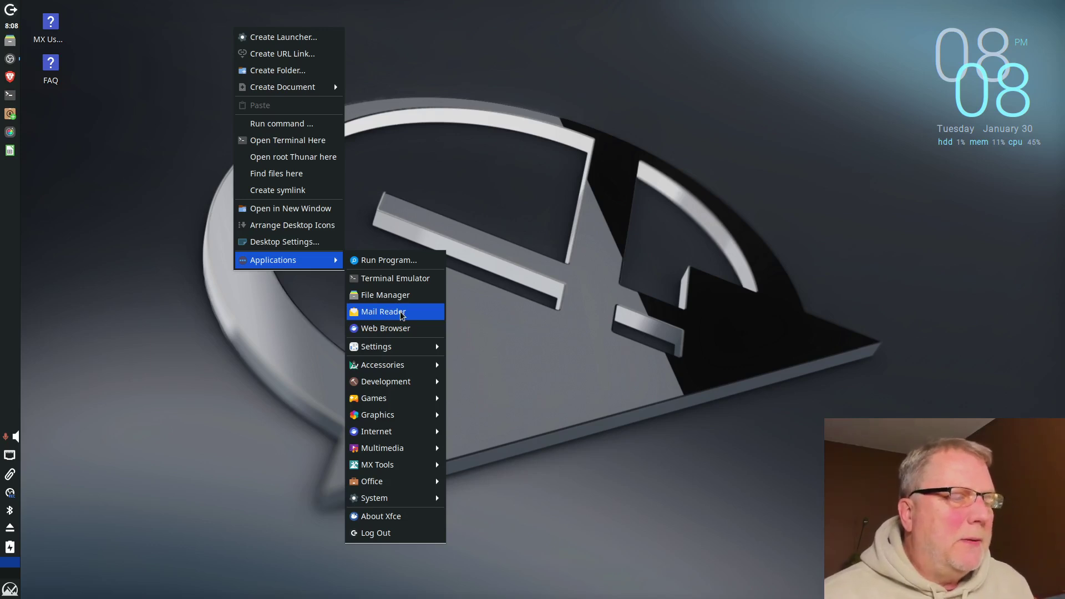
click(411, 520)
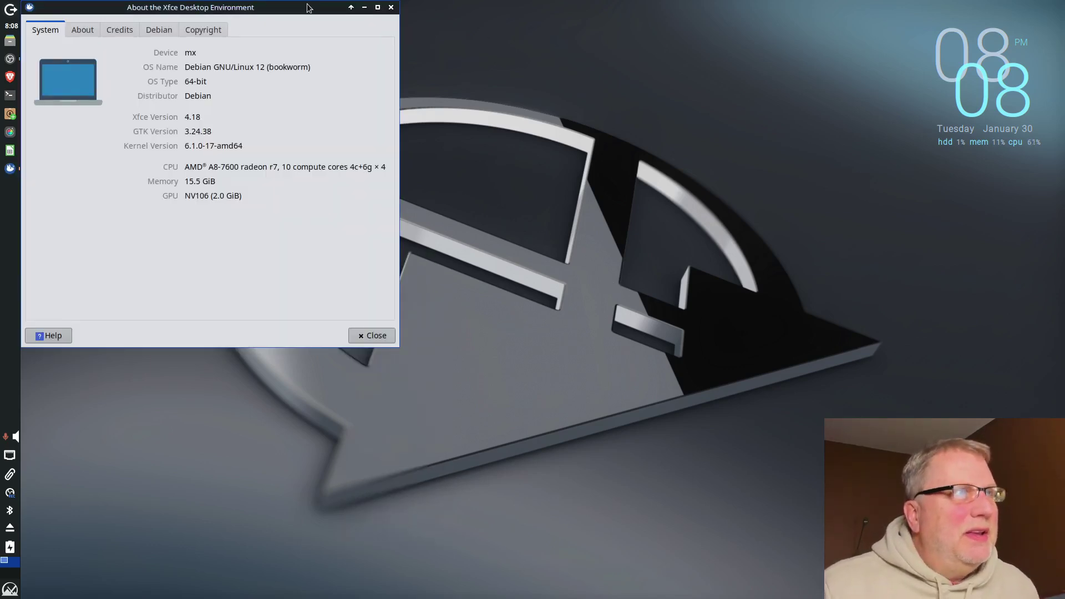
drag(301, 8, 470, 70)
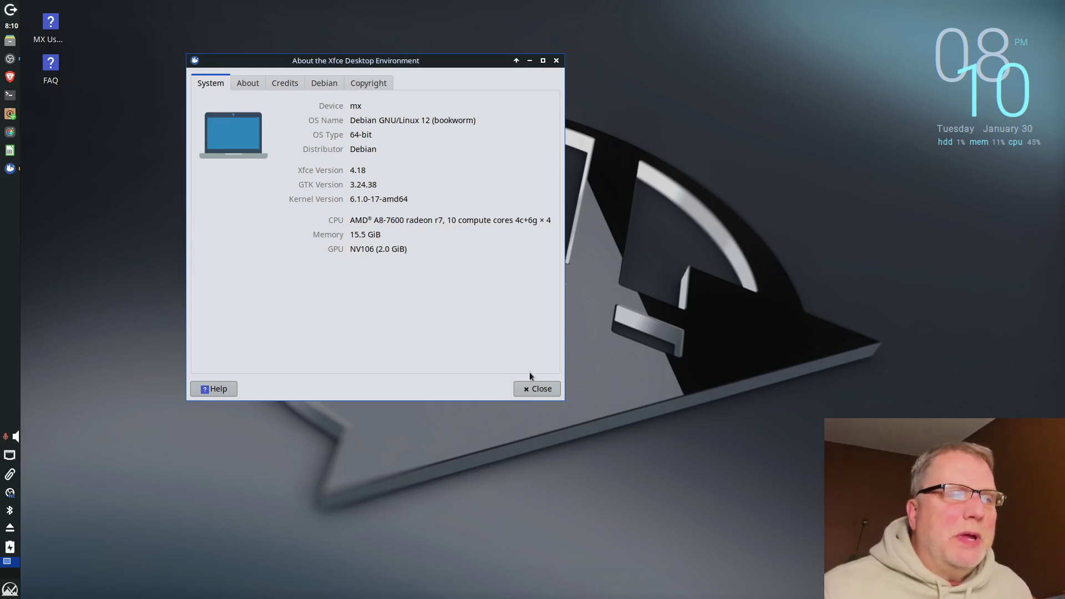
click(530, 389)
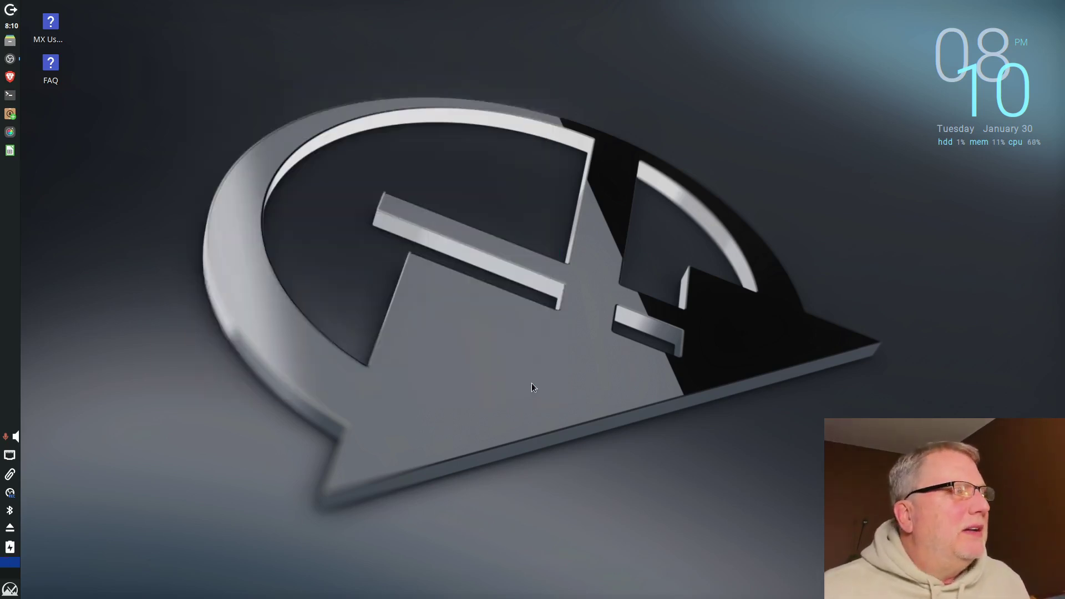